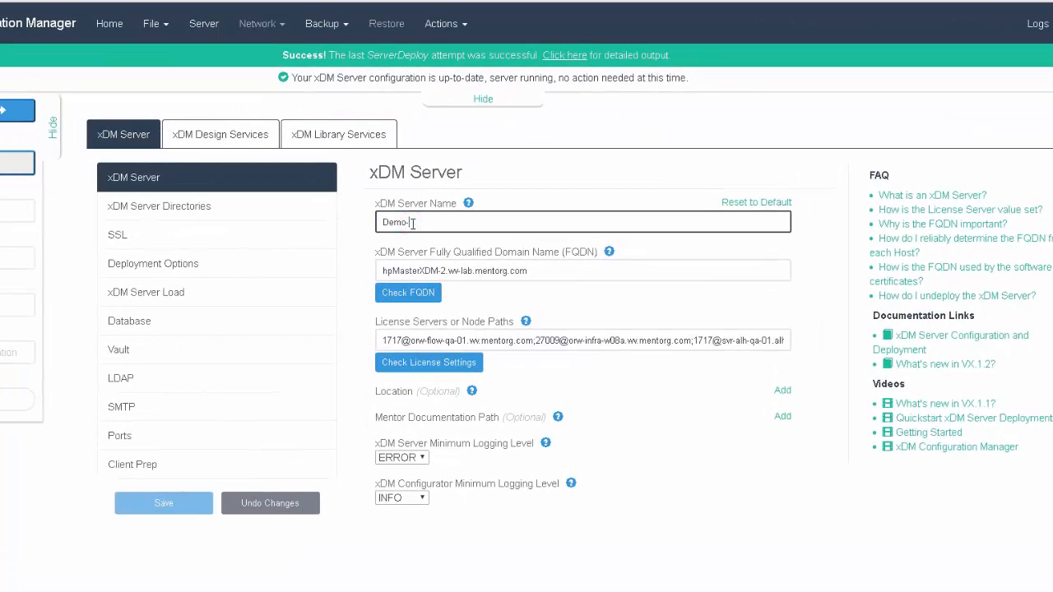
- Set the xDM Server Name to Demo-Modified and save the configuration change
type("-Modified")
key("Tab")
left_click(189, 503)
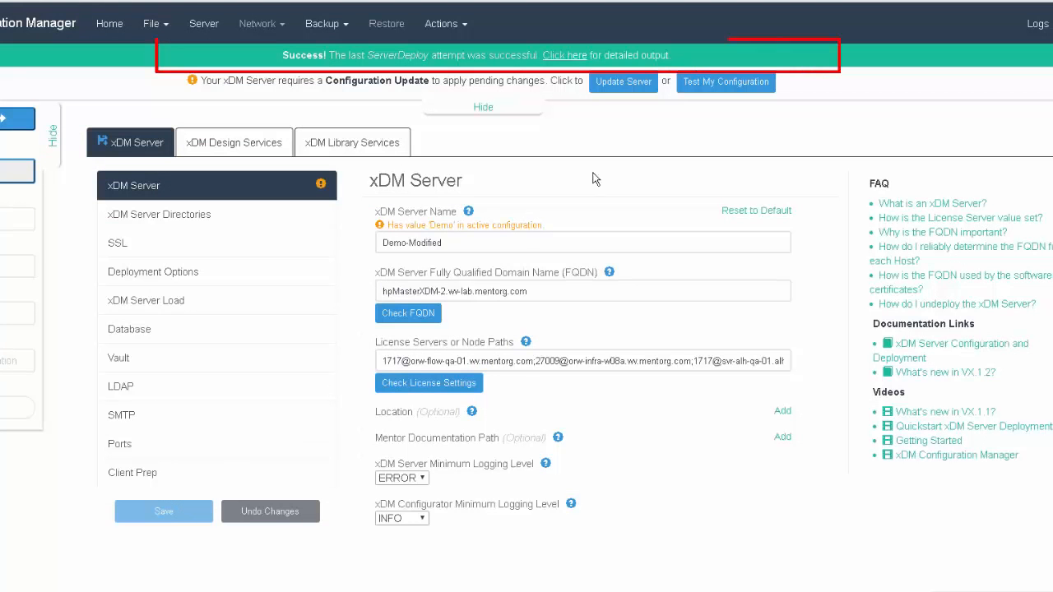
left_click(691, 93)
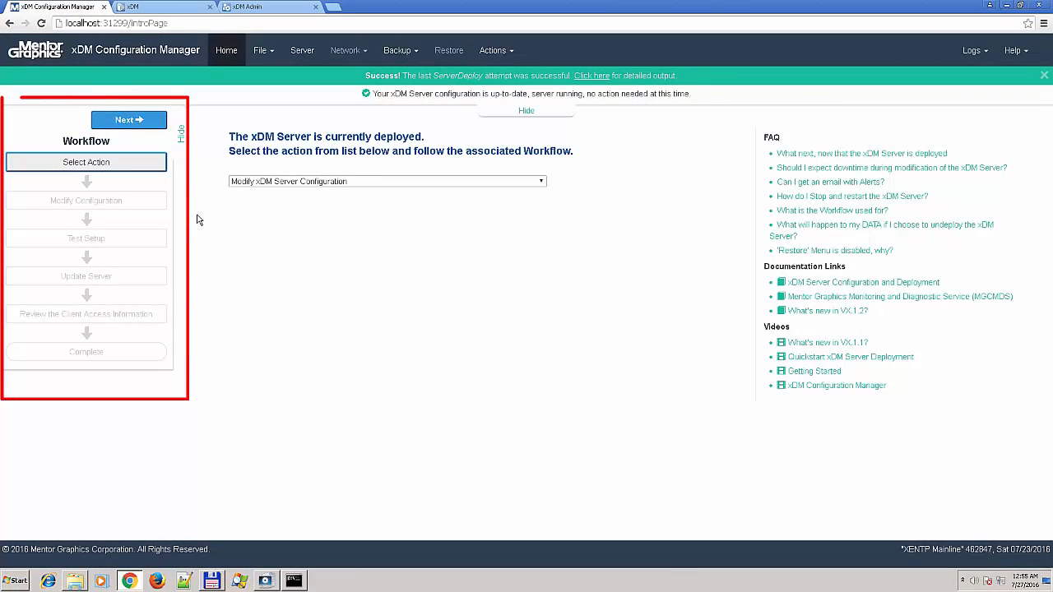
- After viewing the Undeploy xDM Server workflow, select Modify xDM Server Configuration and advance to its Modify Configuration stage
left_click(349, 187)
left_click(312, 204)
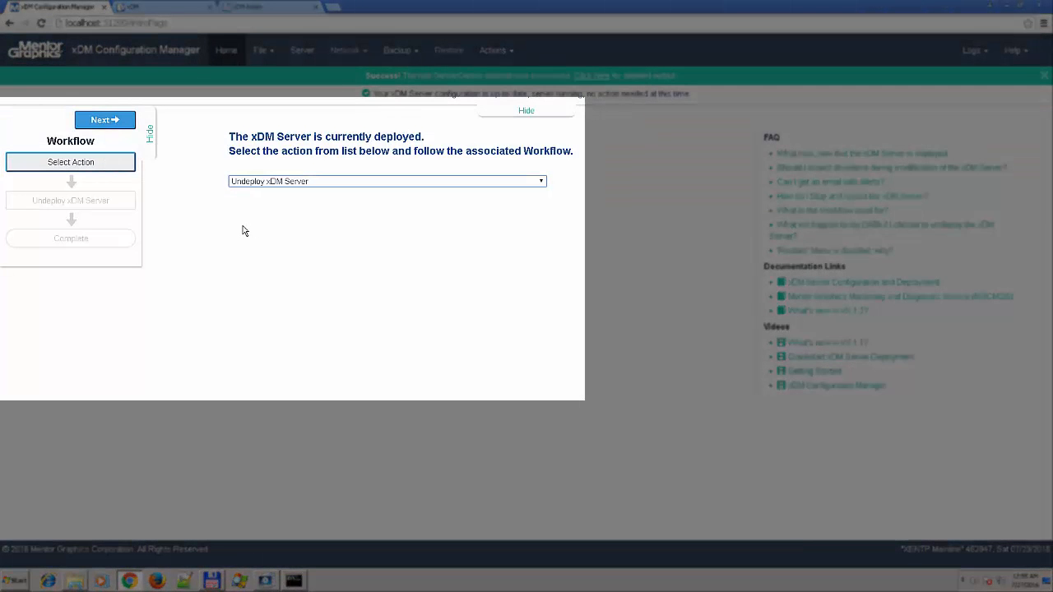
left_click(301, 181)
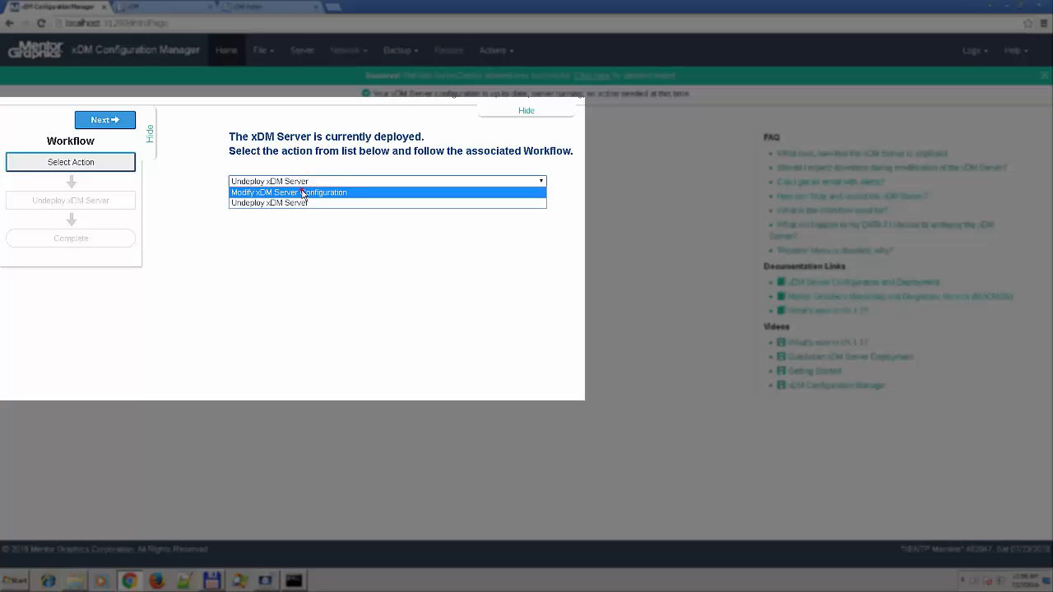
left_click(303, 190)
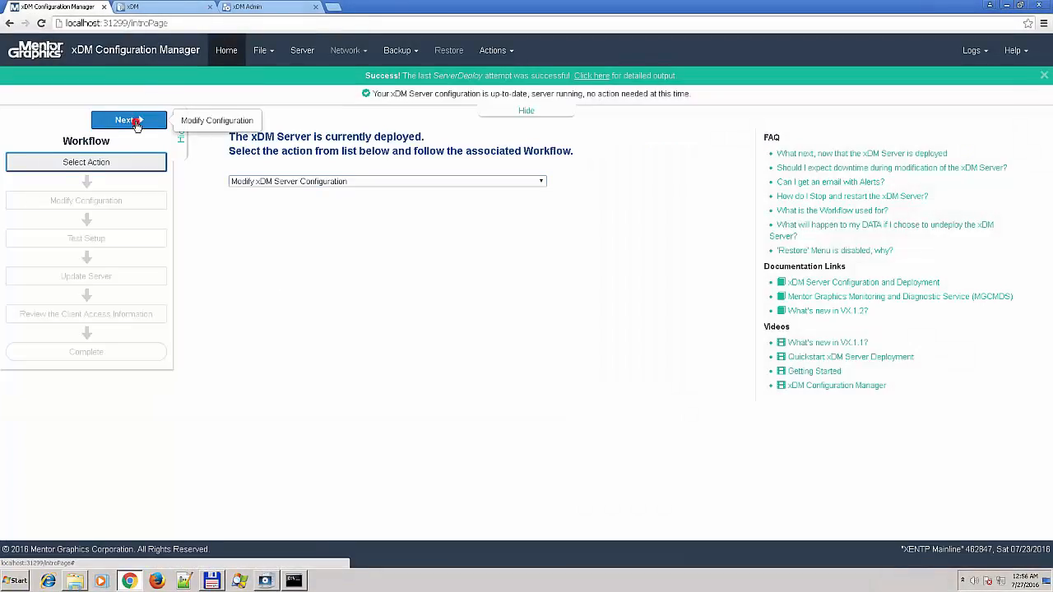
left_click(136, 122)
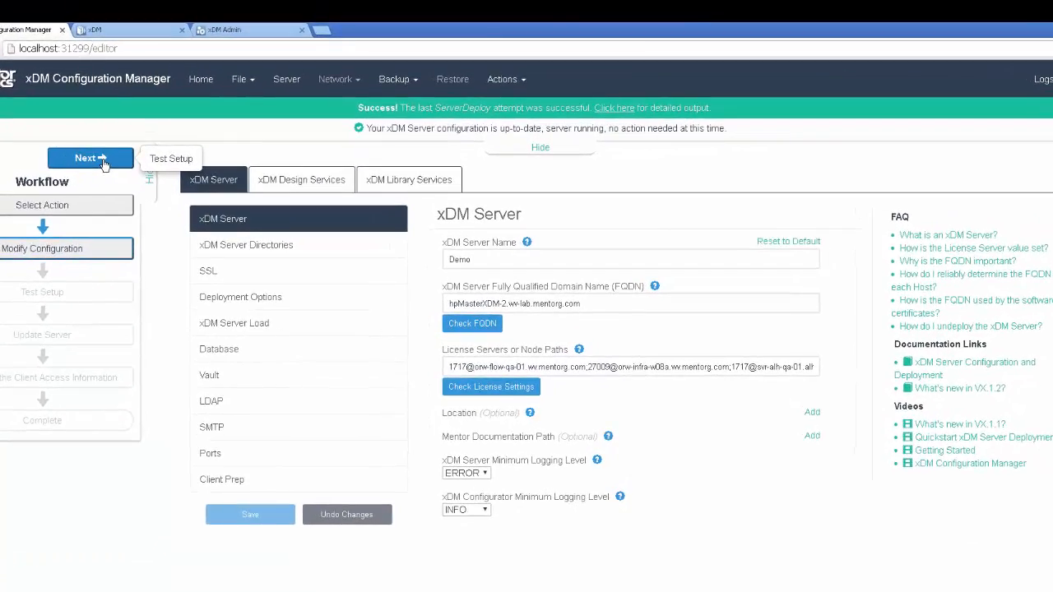
- Set the xDM Server Name to Demo-my Server and validate the FQDN and license settings
left_click(481, 260)
type("-my Server")
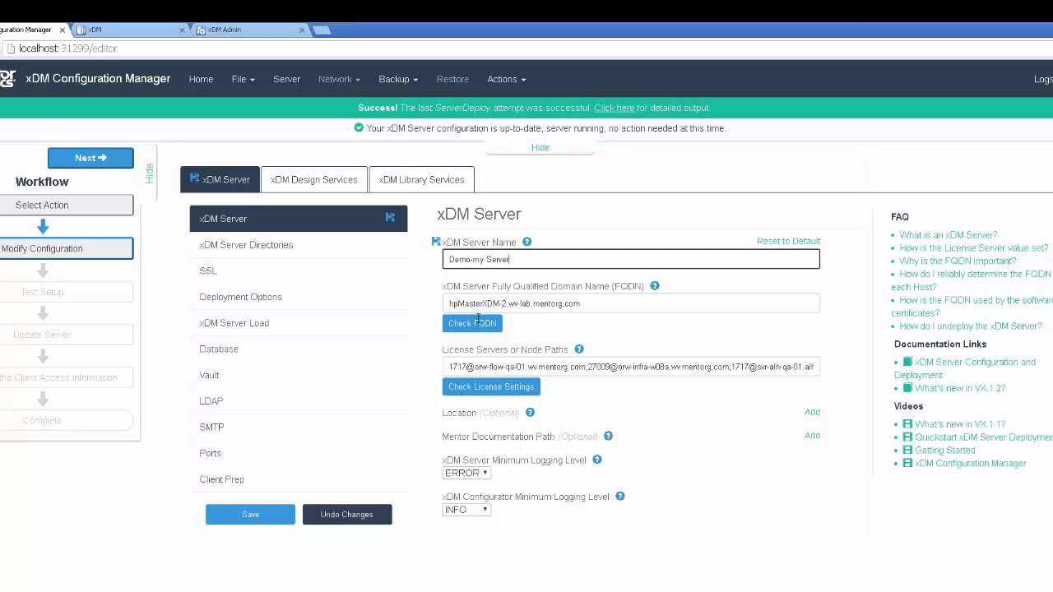
left_click(477, 321)
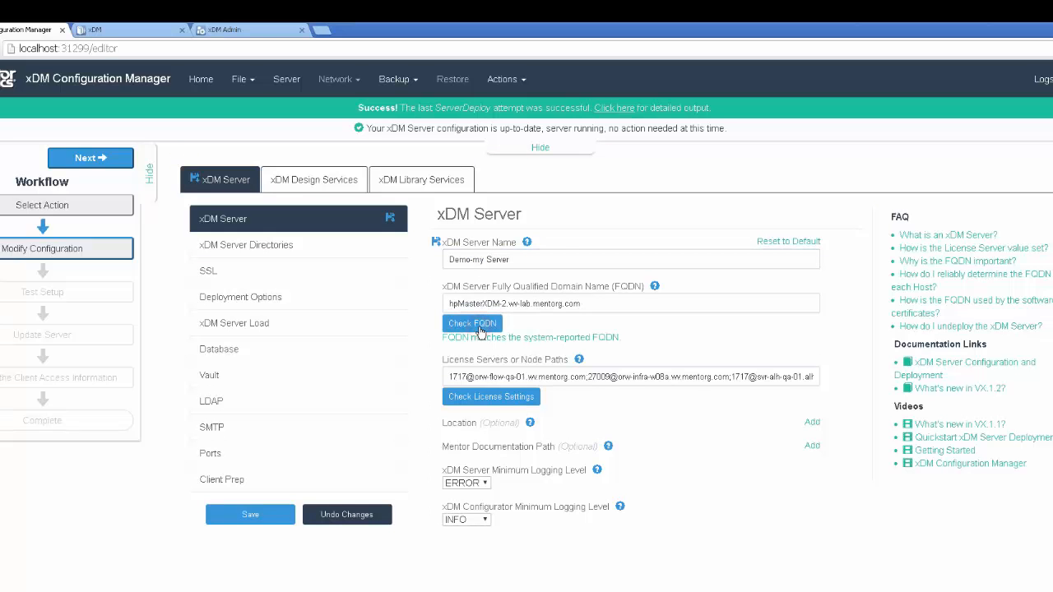
left_click(490, 398)
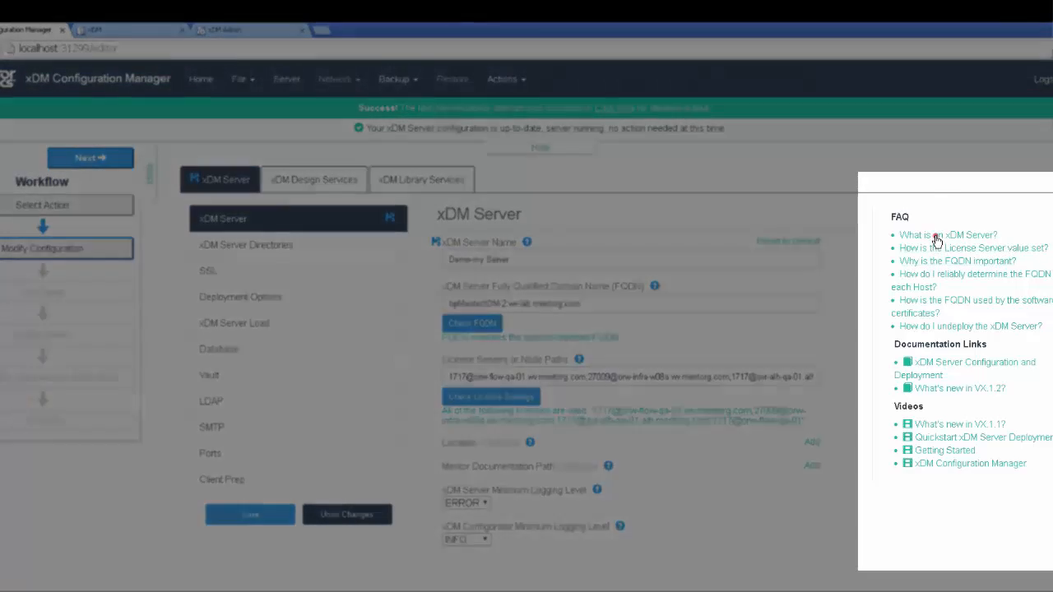
- Read the FAQ answers on what an xDM Server is and what ACTIVE means in the xDM Server Directories section
left_click(936, 236)
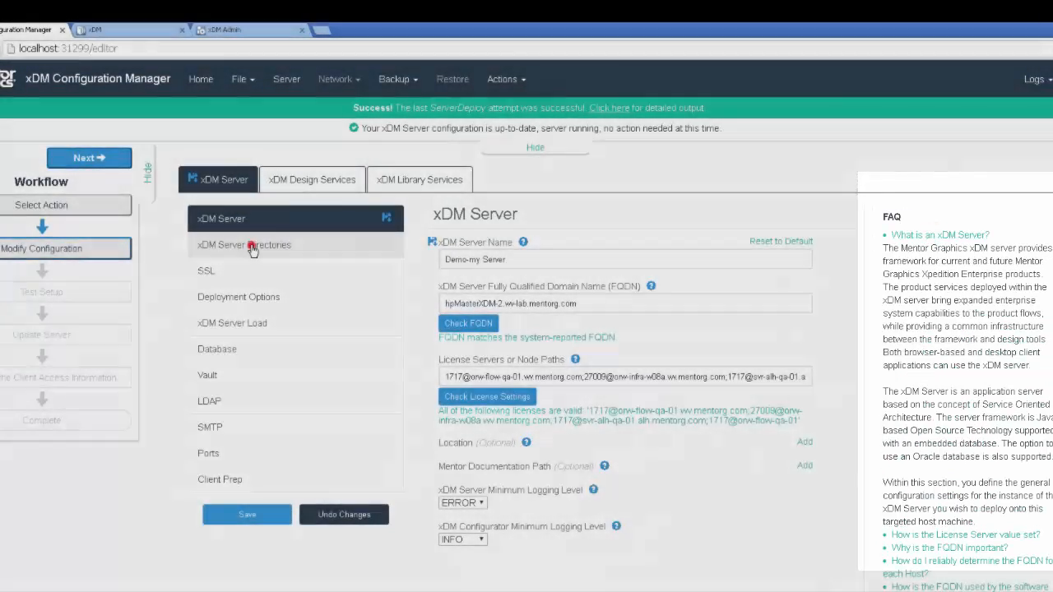
left_click(251, 245)
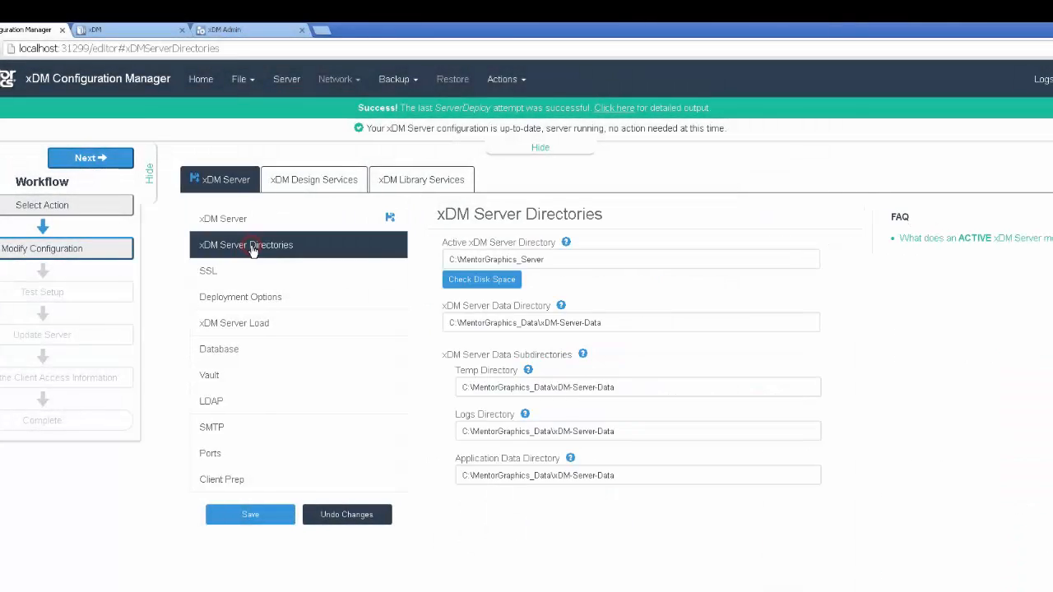
left_click(919, 242)
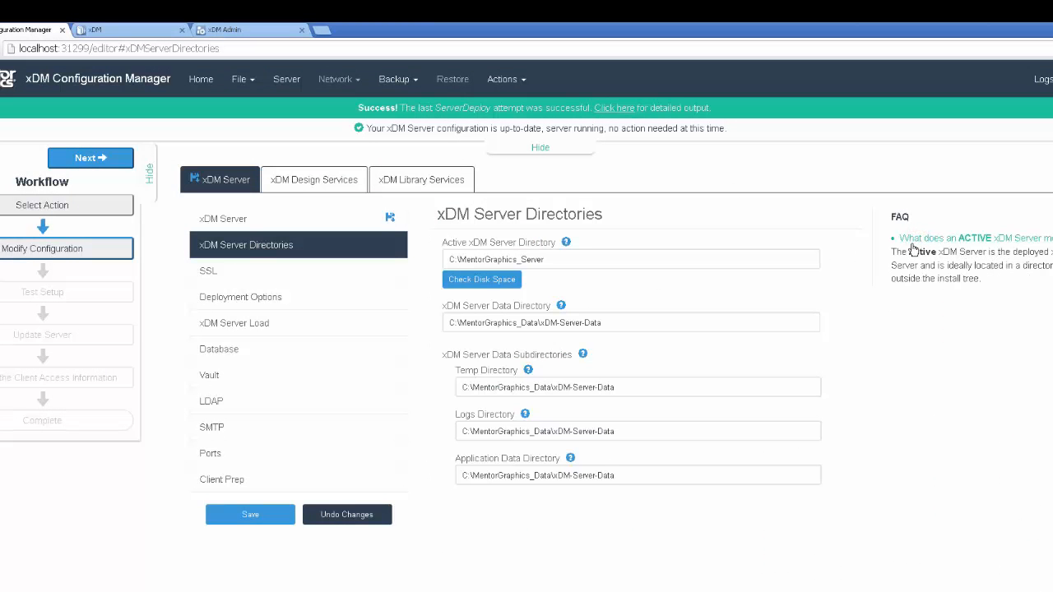
left_click(254, 220)
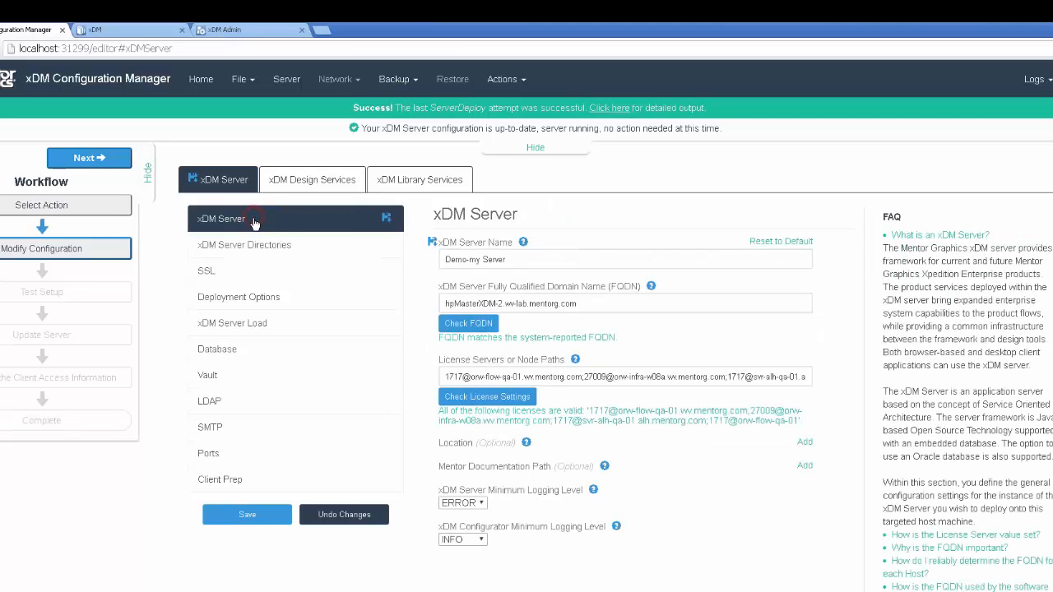
left_click(926, 236)
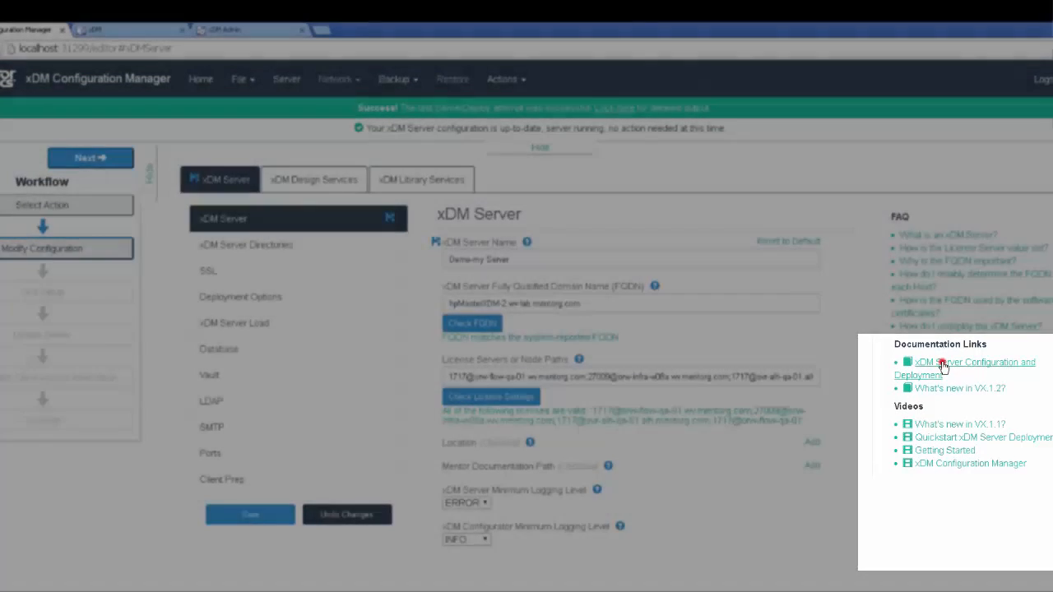
- Consult the xDM Server Configuration and Deployment document and the Quickstart xDM Server Deployment video link
left_click(943, 366)
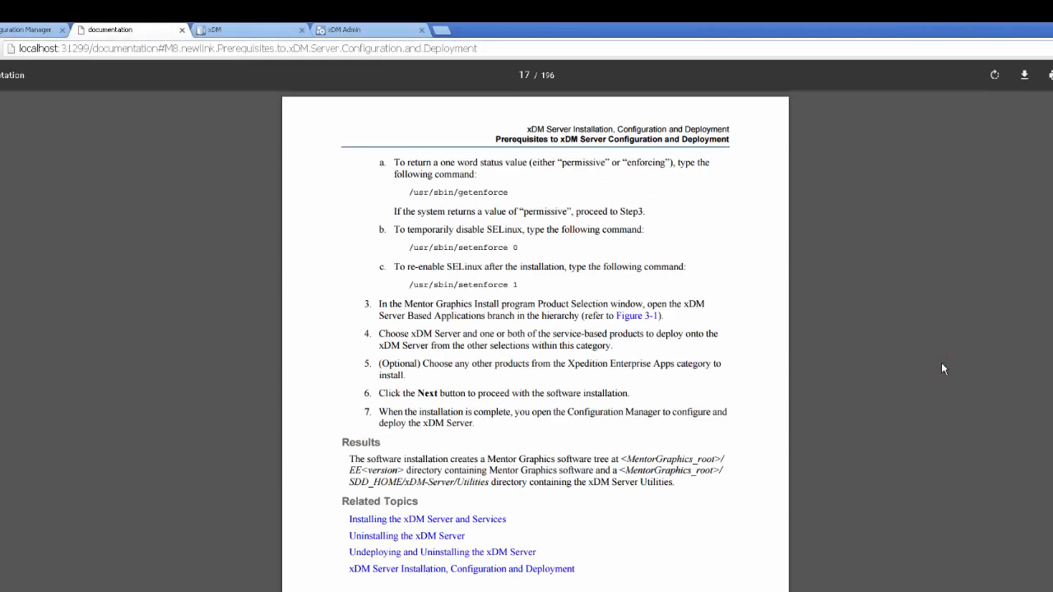
left_click(27, 31)
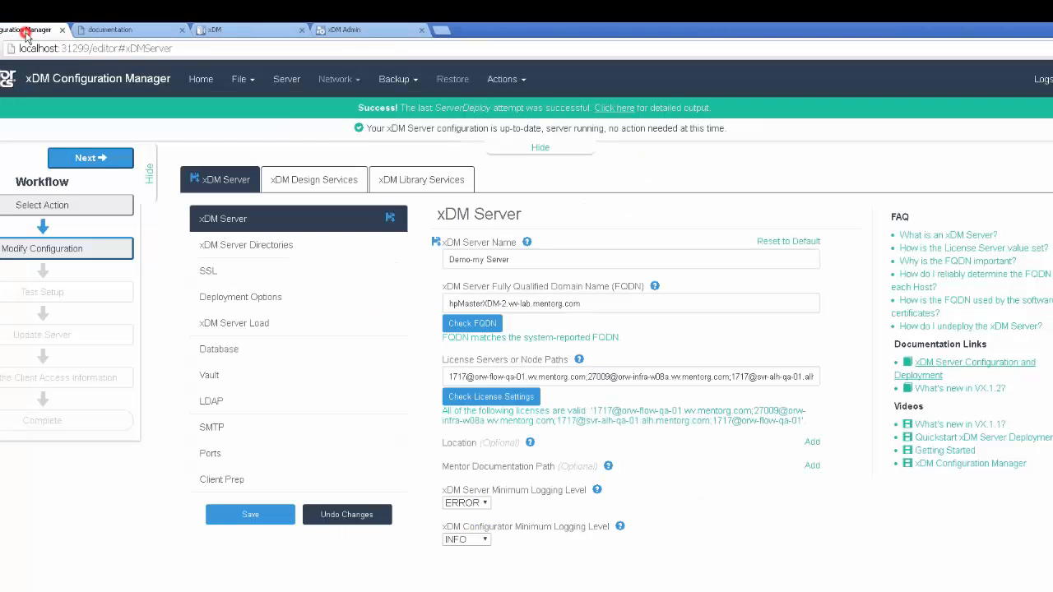
left_click(926, 438)
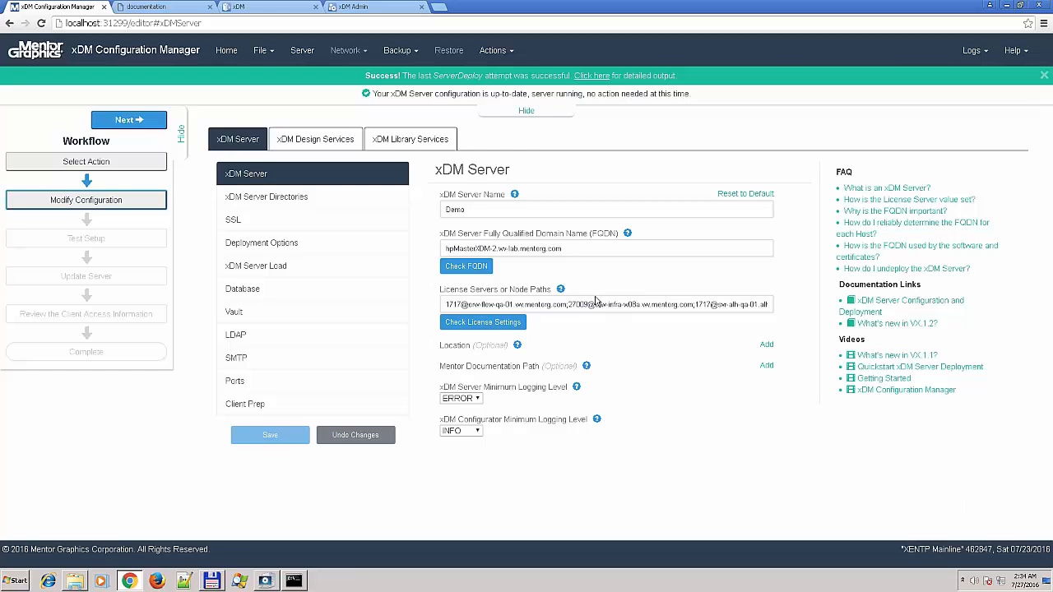
- Clear the xDM server's Fully Qualified Domain Name value
triple_click(580, 250)
key("BackSpace")
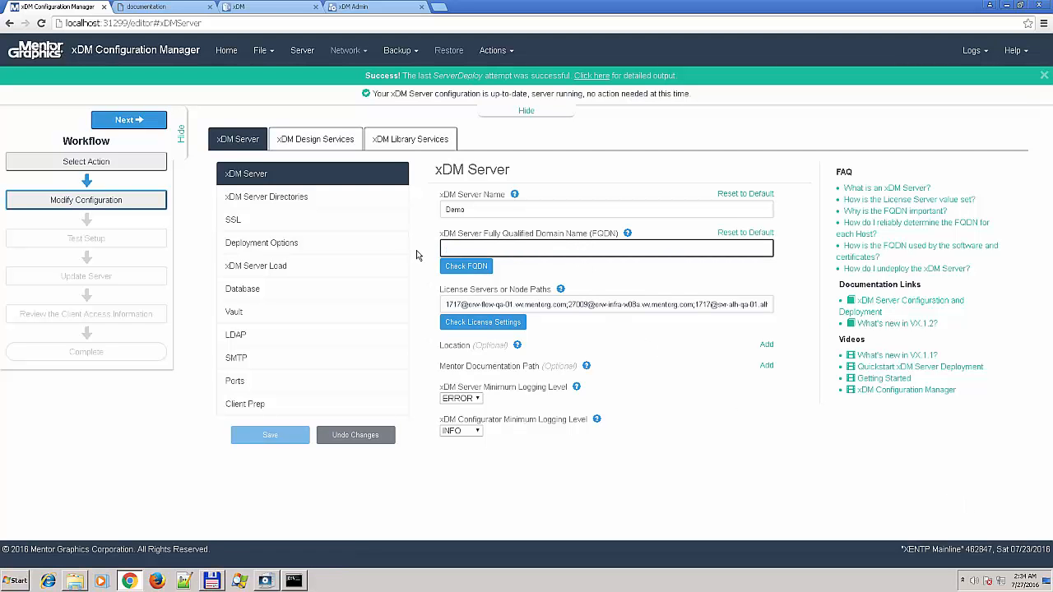
- Add the optional Location with the value USA, and add and remove the optional Mentor Documentation Path
left_click(764, 368)
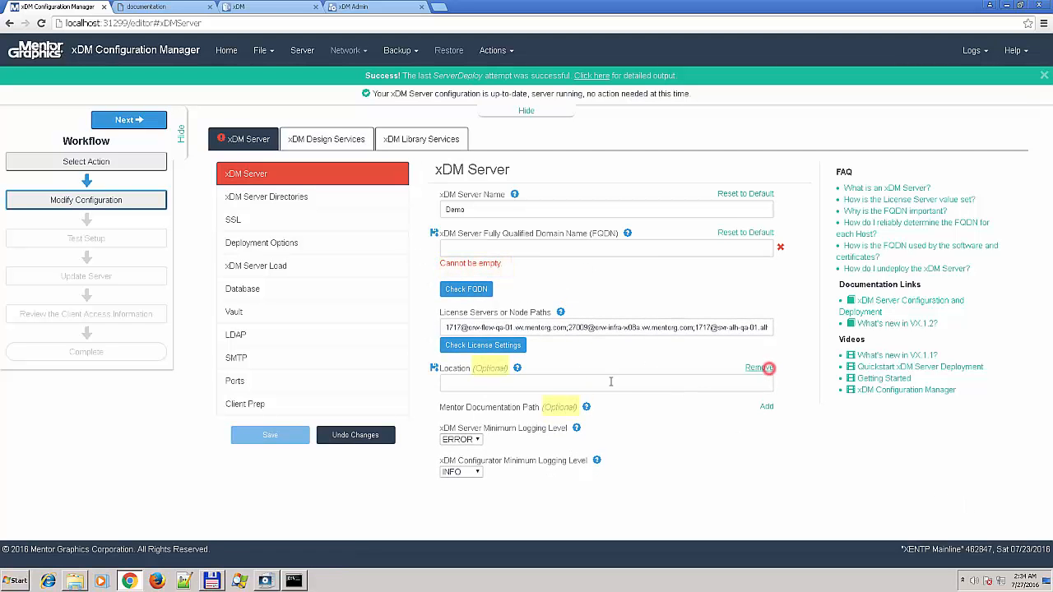
left_click(598, 384)
type("USA")
left_click(765, 407)
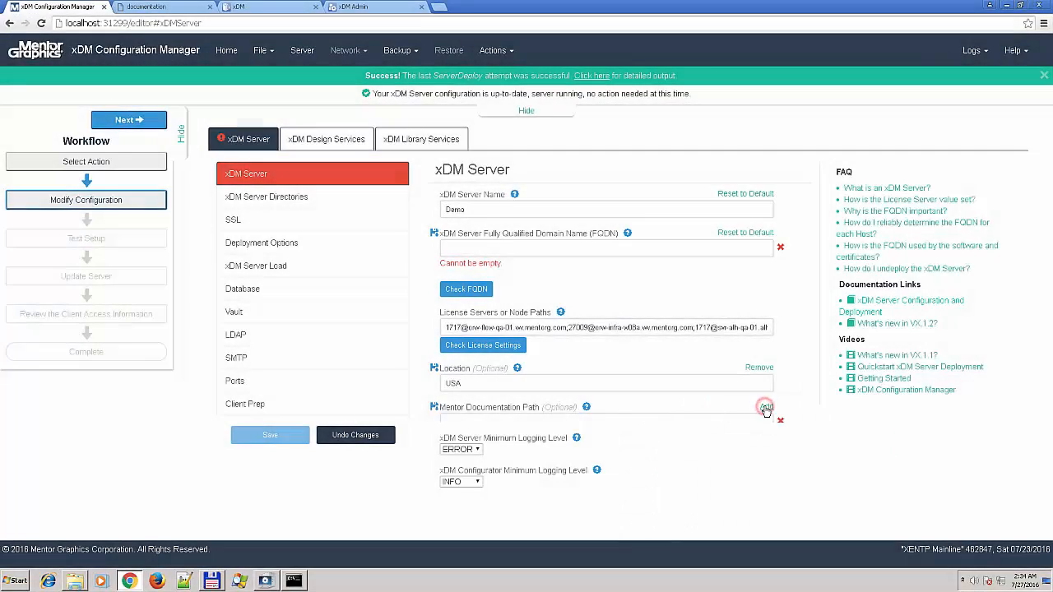
left_click(760, 406)
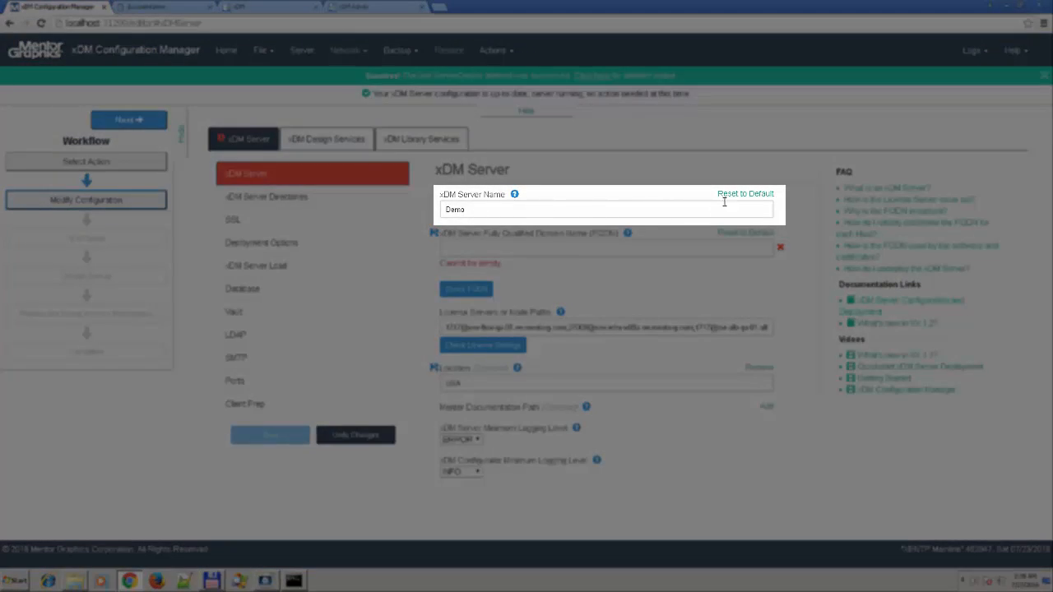
- Reset the xDM Server Name and FQDN to their defaults and save the configuration
left_click(733, 197)
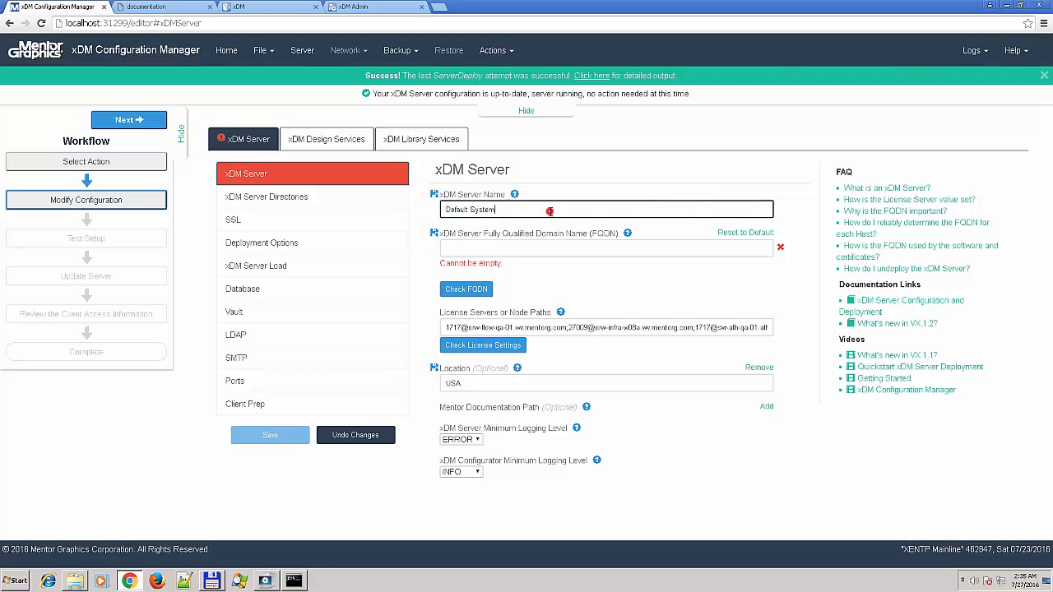
left_click(757, 232)
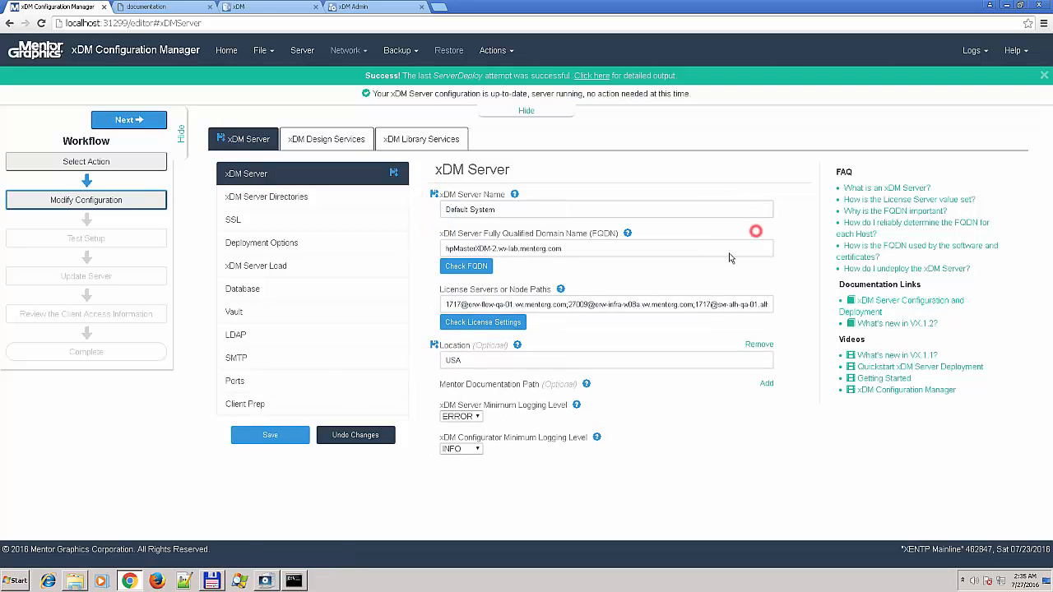
left_click(270, 435)
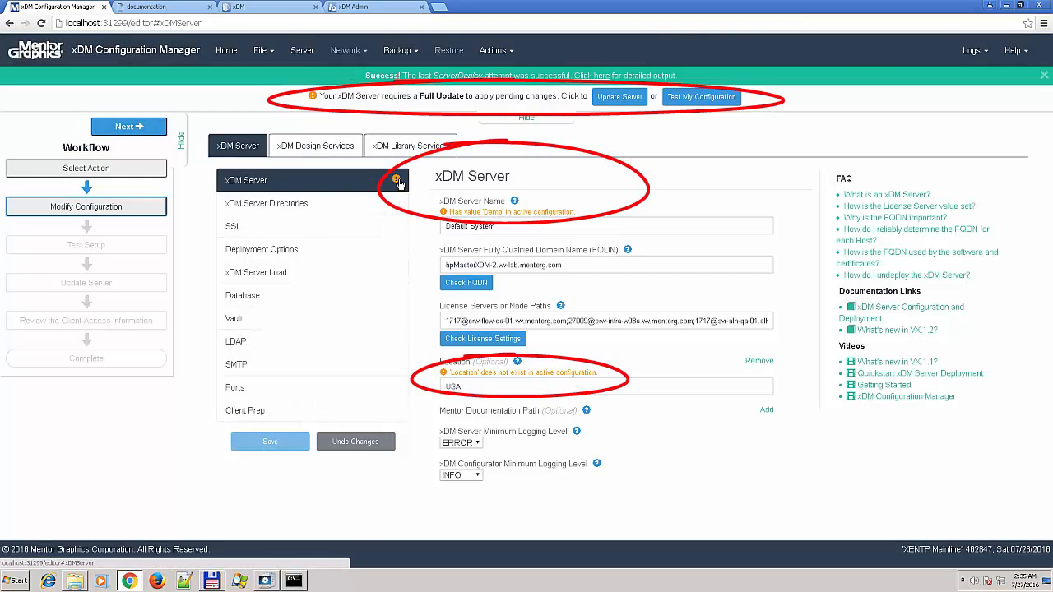
- Try 1717@DoesNotExists as the license server, check the license settings, and restore the default value
mouse_move(399, 181)
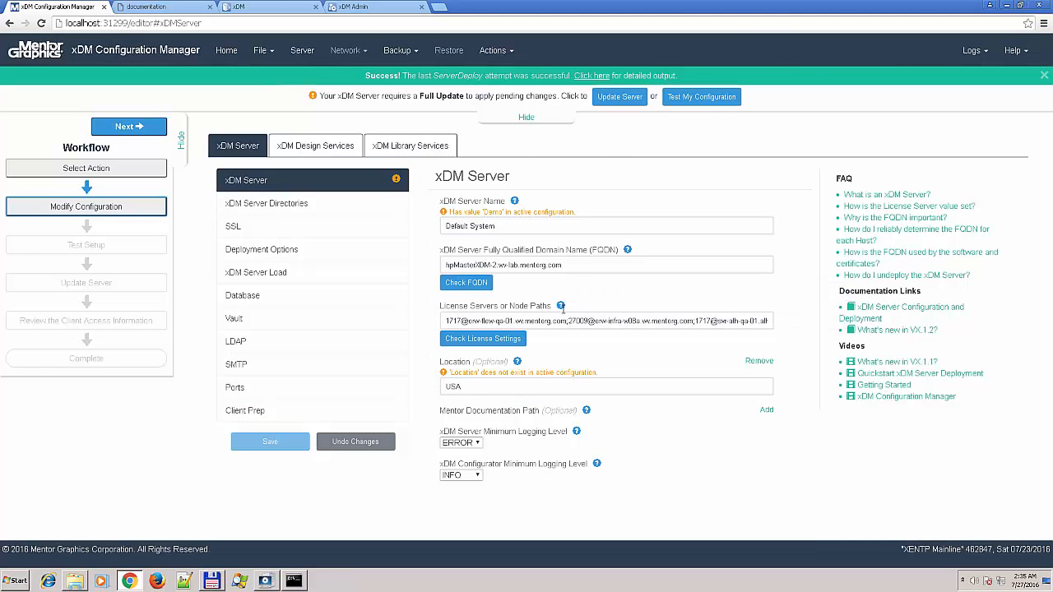
mouse_move(561, 307)
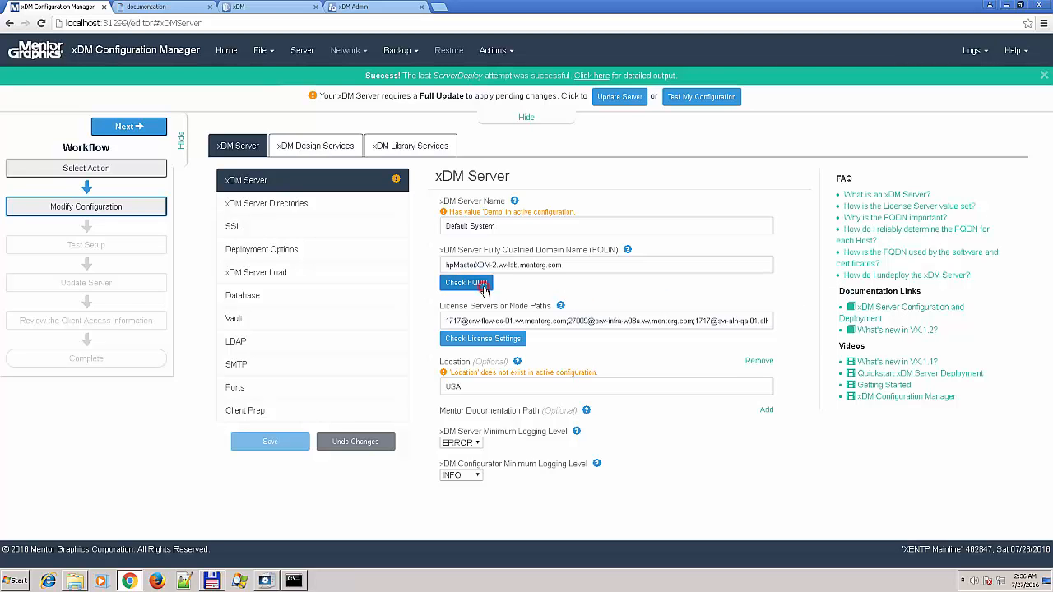
left_click(447, 330)
key("ctrl+a")
key("BackSpace")
type("1717@DoesNotExists")
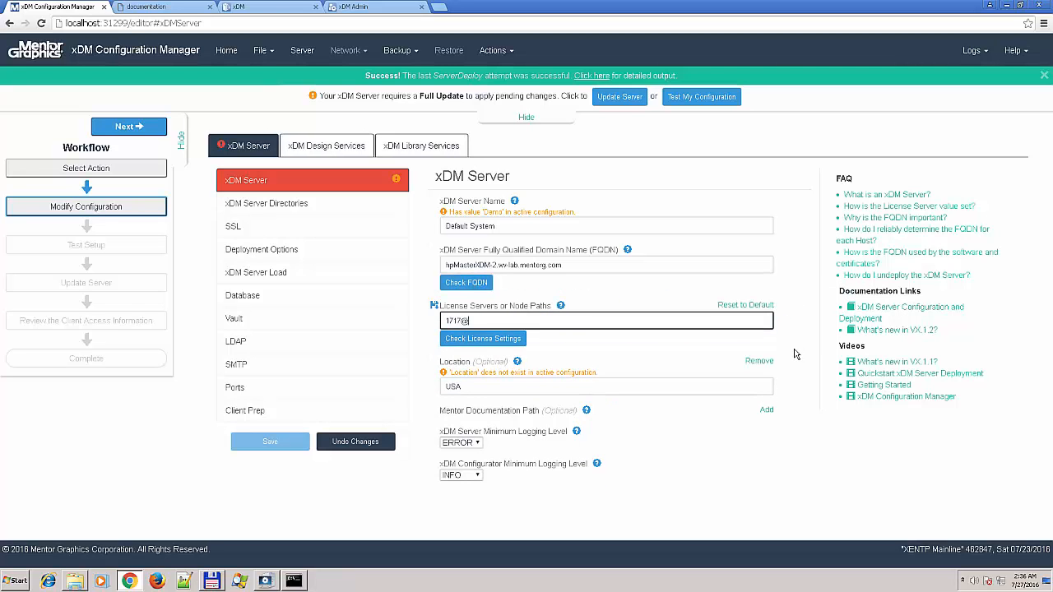
left_click(508, 342)
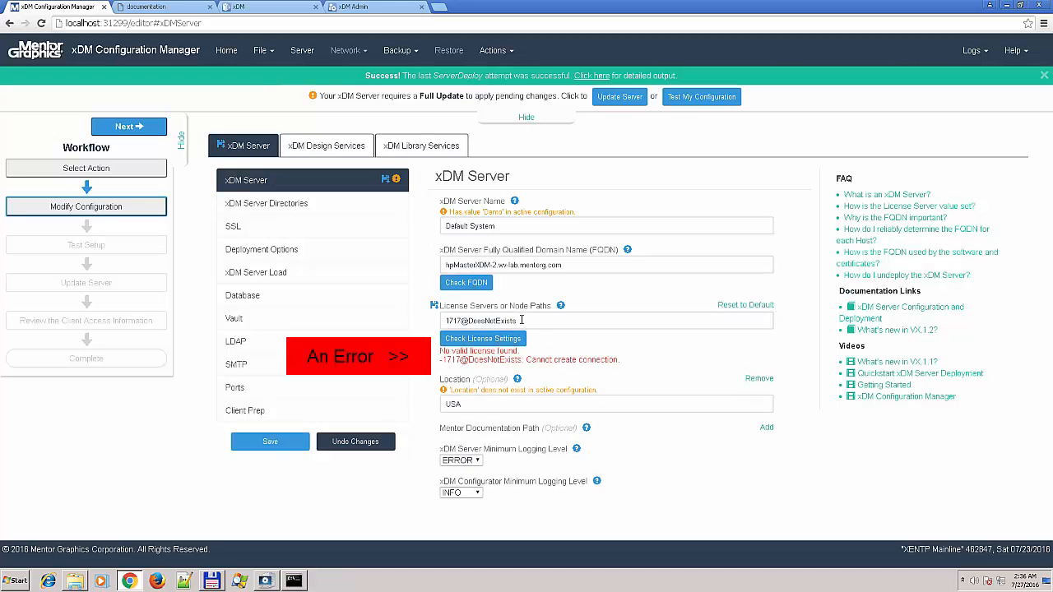
left_click(726, 304)
- Check the license settings with WRONG inserted before the first license server's host name, and restore the default value
left_click(467, 321)
type("WRONGsvr-flex-ga-01.wv.mentorg.com;27009@svr-infra-wl03.wv.mentorg.com;1717@svr-alb-")
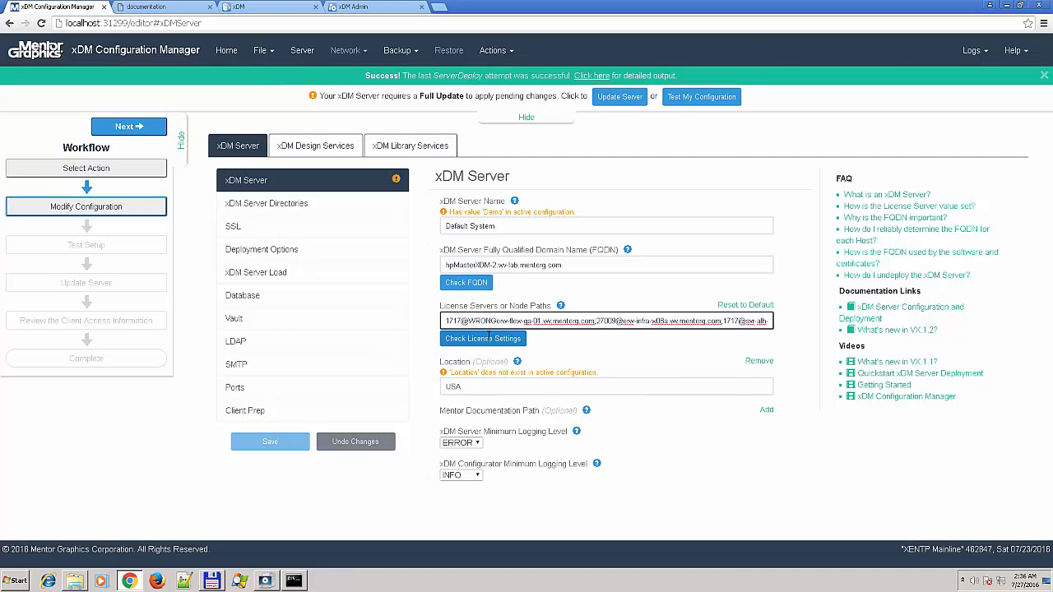
left_click(488, 337)
left_click(733, 305)
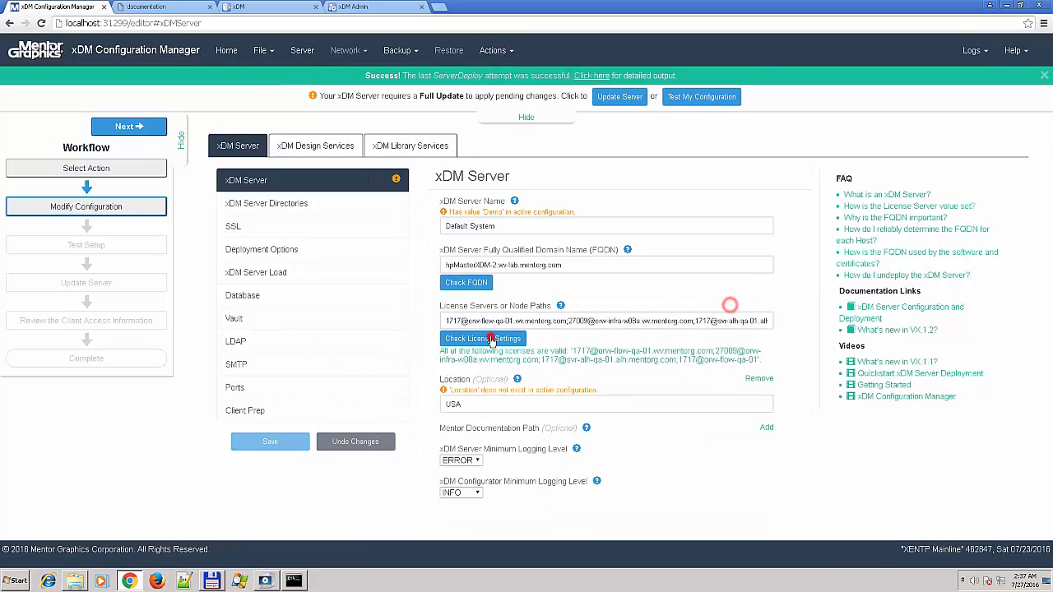
- Read the FAQ answer on how the License Server value is set, and collapse it
left_click(864, 207)
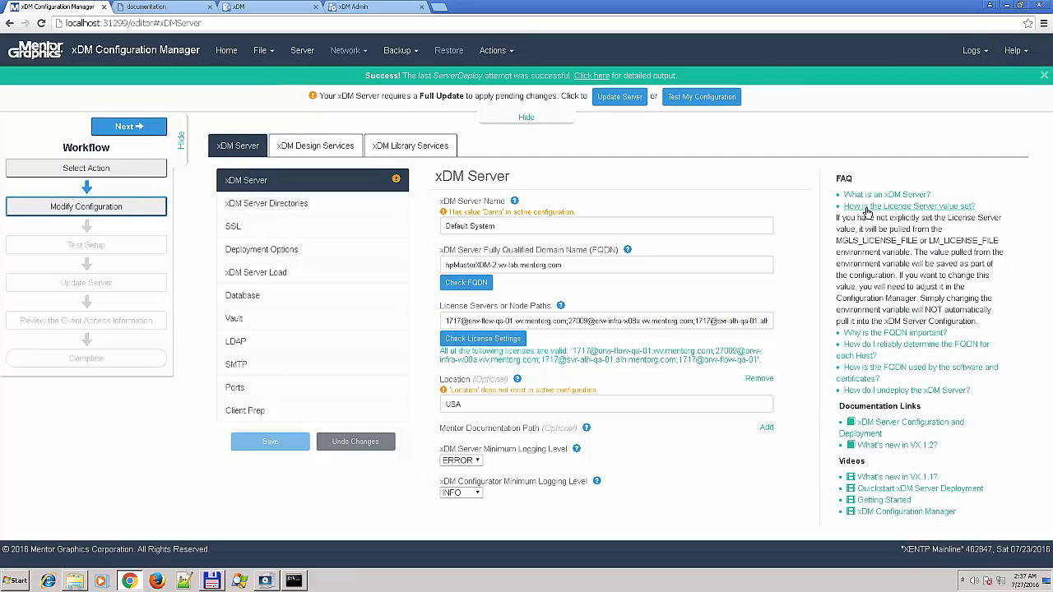
left_click(866, 207)
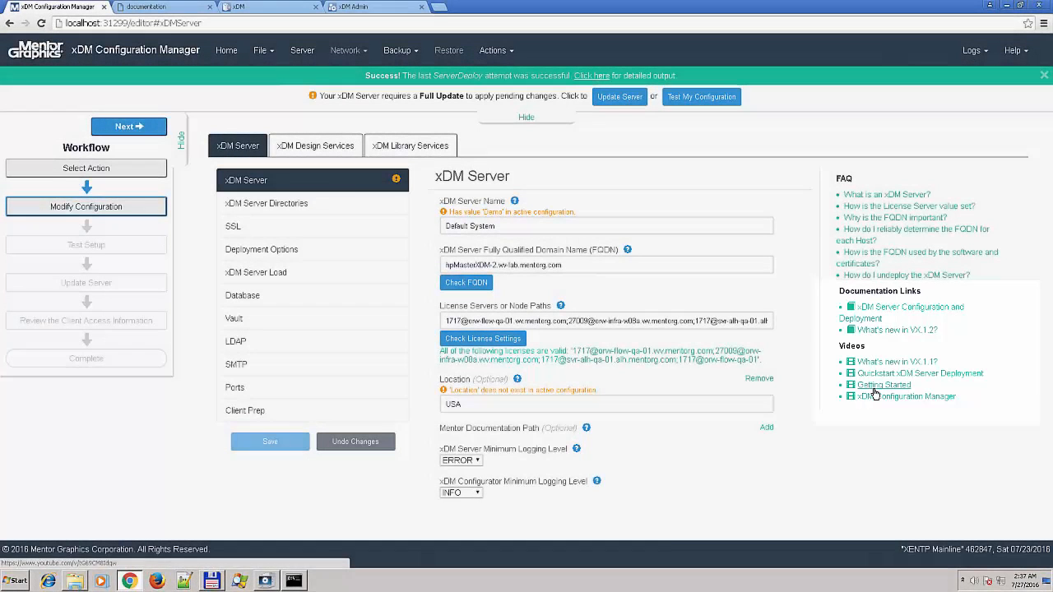
- Remove the Location and change the xDM Server Name to Demo, and discard these unsaved changes
left_click(758, 379)
triple_click(510, 228)
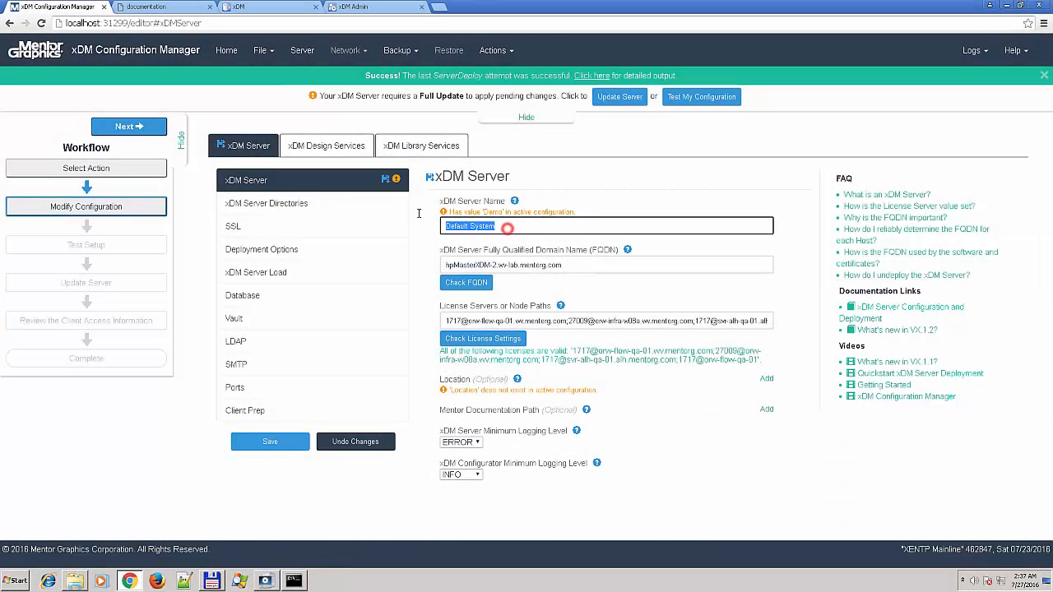
type("Demo")
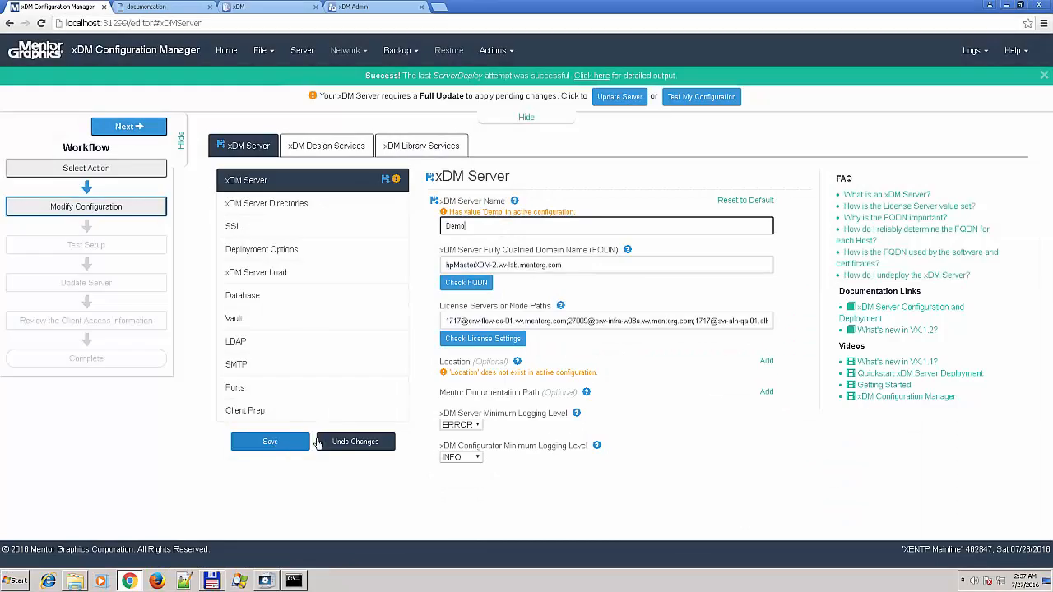
left_click(352, 443)
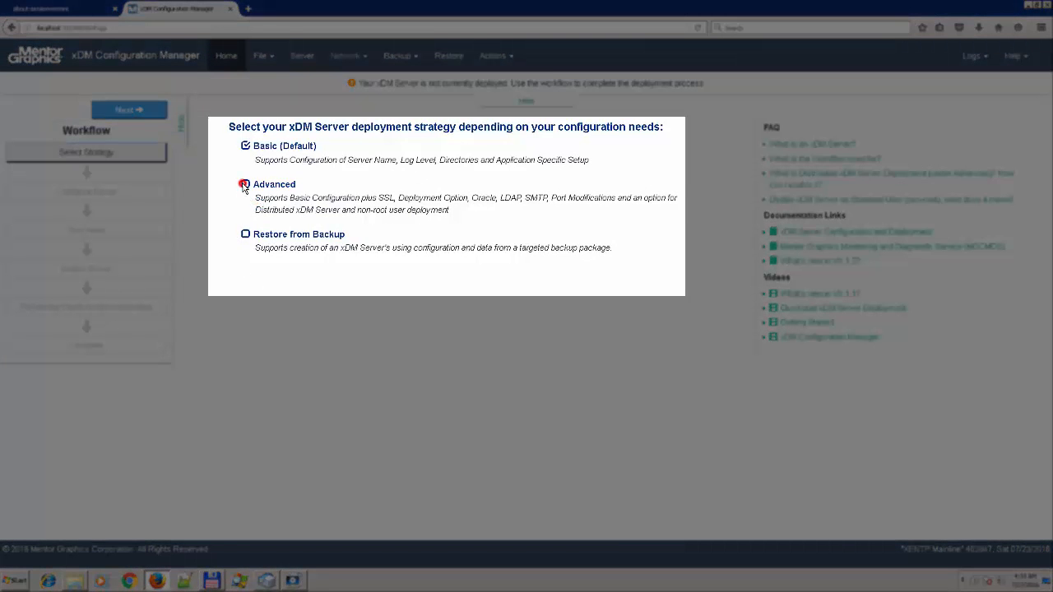
- Try the Advanced deployment strategy, switch to Restore from Backup, and advance the workflow to the Configure Server stage
left_click(243, 186)
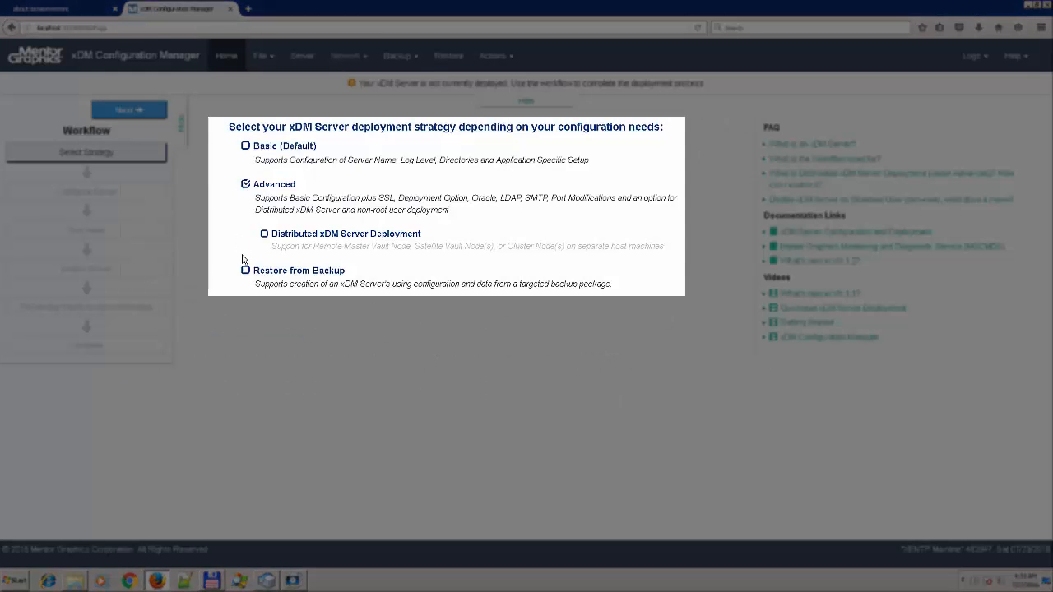
left_click(246, 272)
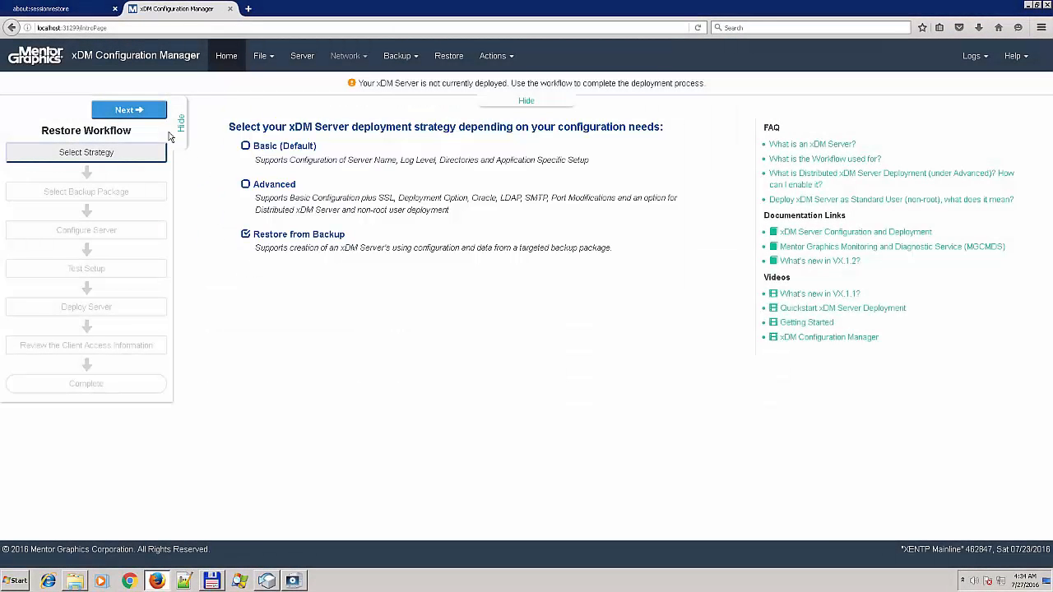
left_click(140, 112)
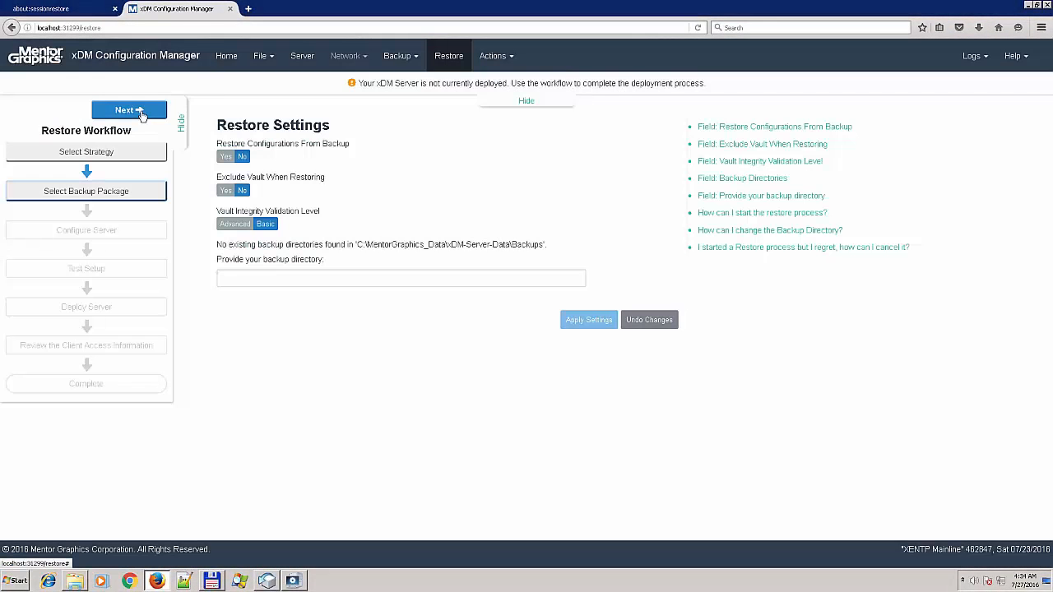
left_click(139, 111)
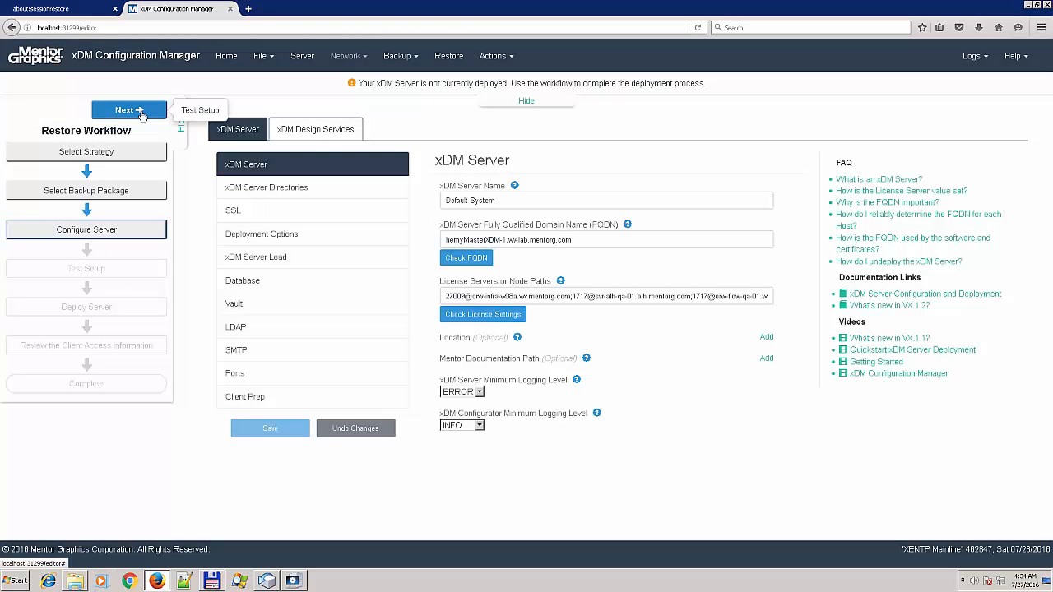
- Run the Test Setup pre-checks, close the results, and revisit the Select Backup Package and Test Setup stages of the Restore Workflow
left_click(140, 111)
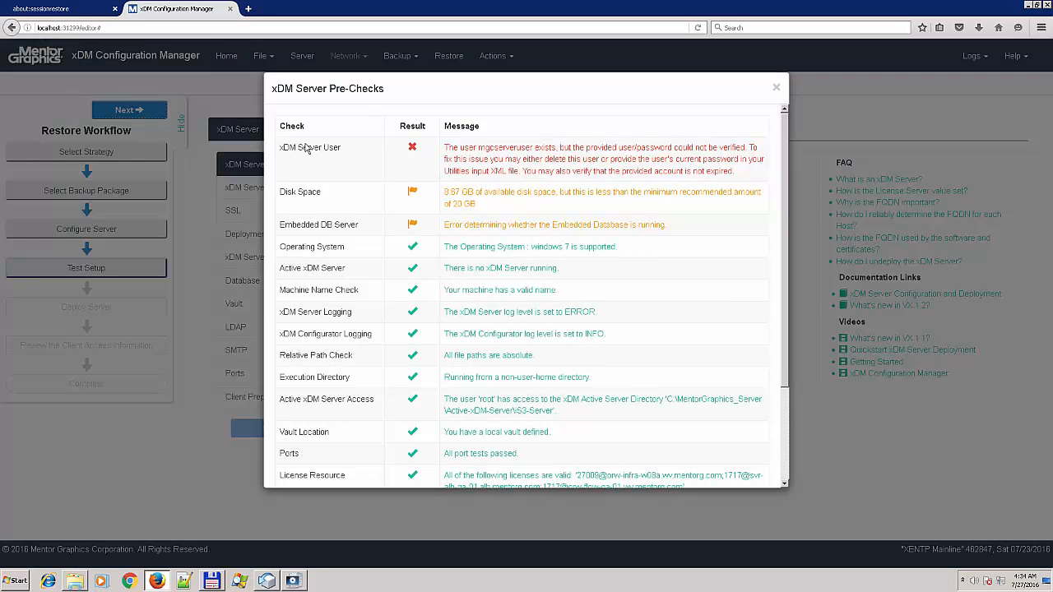
left_click(777, 90)
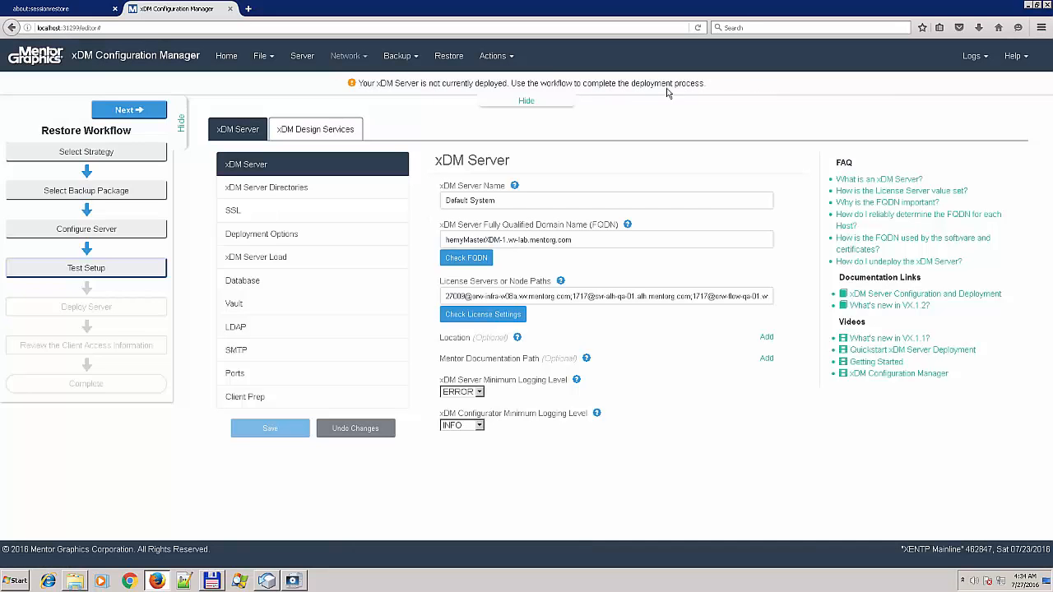
left_click(124, 198)
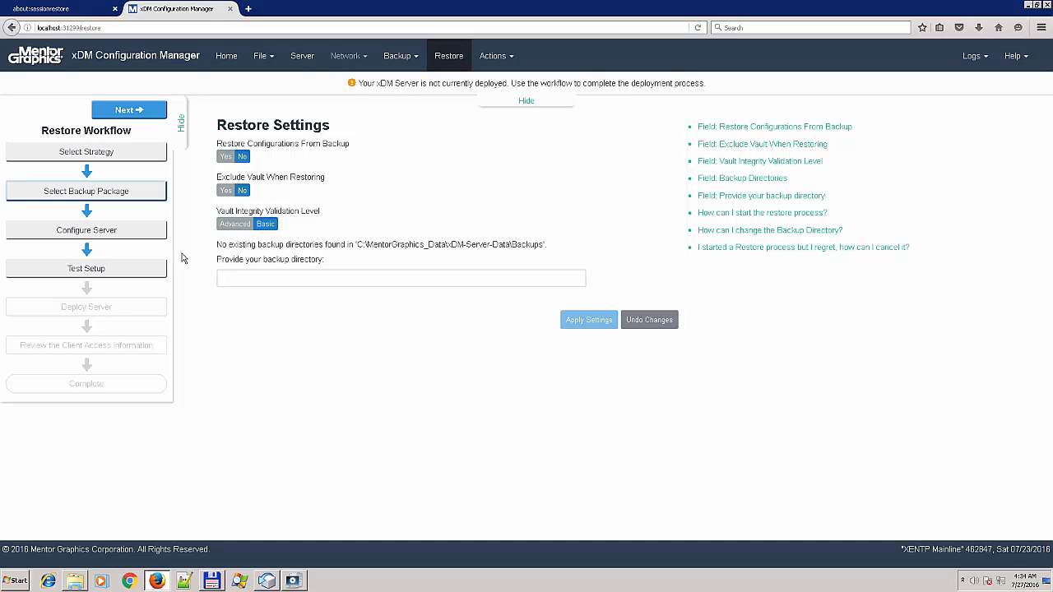
left_click(123, 268)
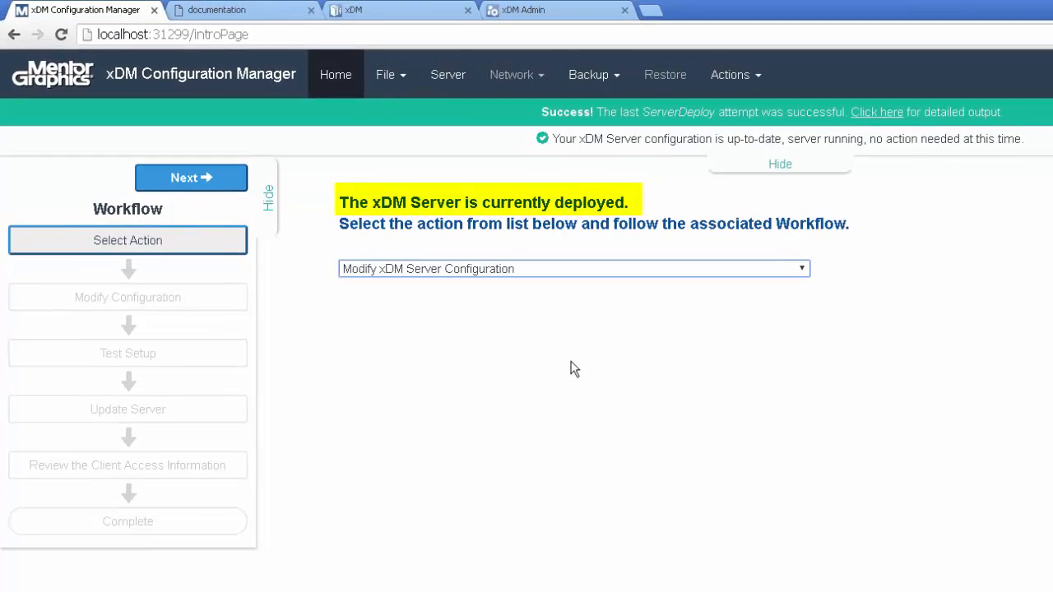
- Switch the workflow action to Undeploy xDM Server, and return it to Modify xDM Server Configuration
left_click(611, 268)
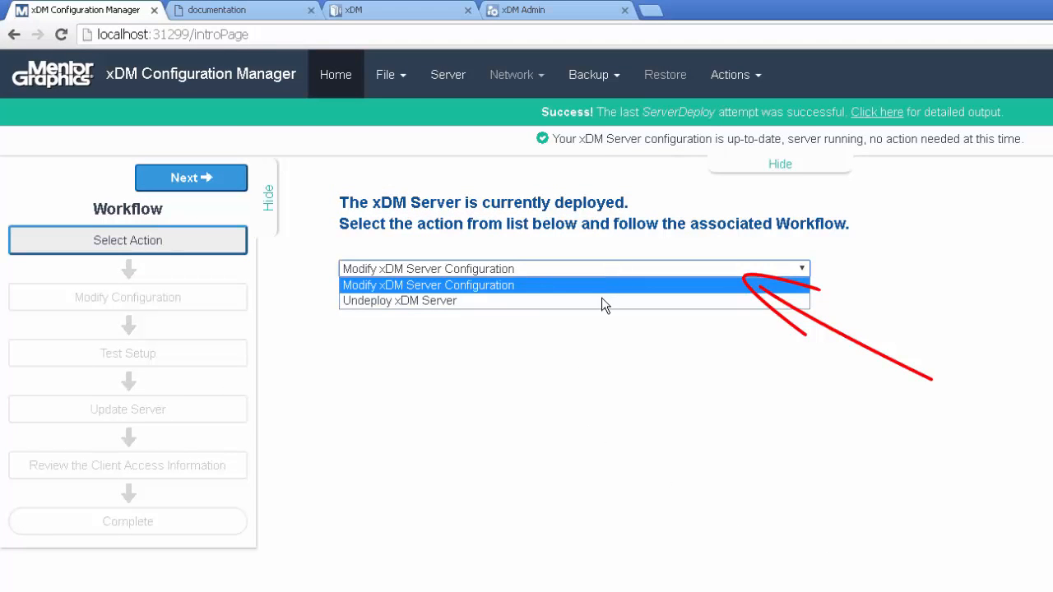
left_click(601, 301)
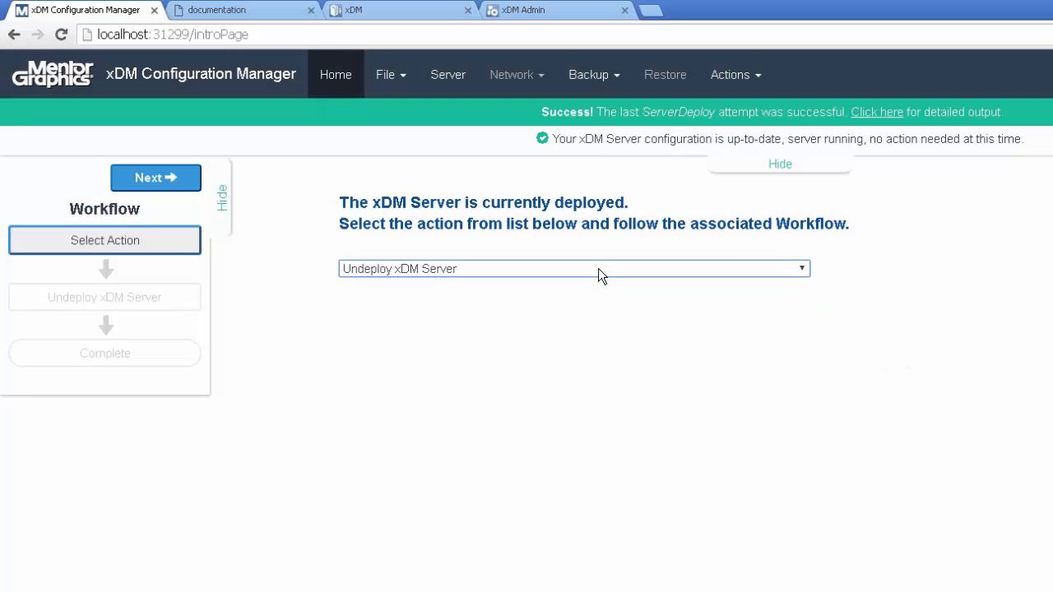
left_click(598, 268)
left_click(536, 286)
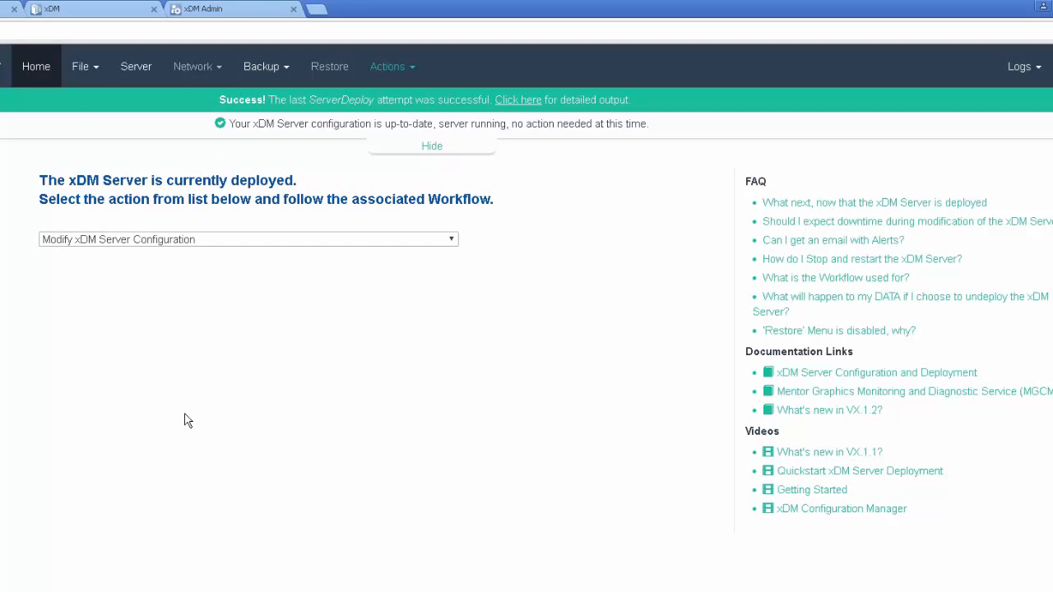
- Export the active configurations of xDM Server, xDM Design Services and xDM Library Services with decrypted configuration files
left_click(95, 69)
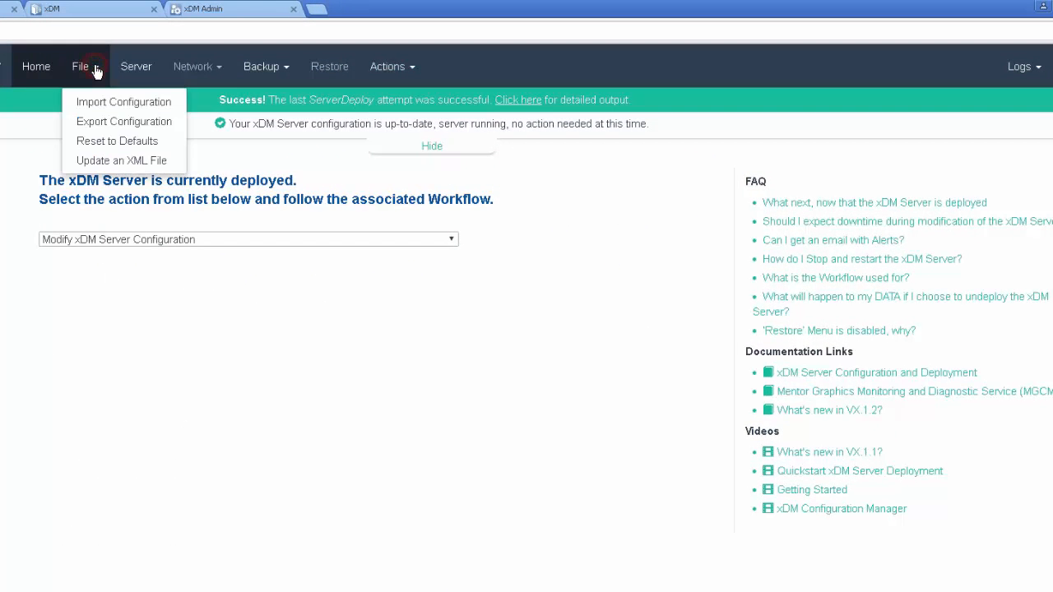
left_click(96, 122)
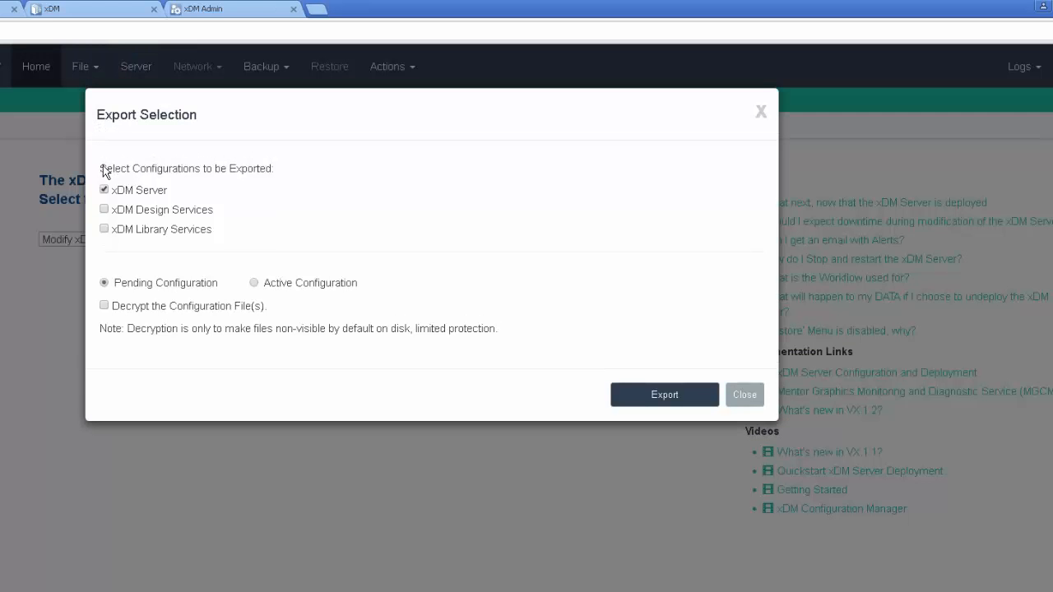
left_click(104, 210)
left_click(104, 229)
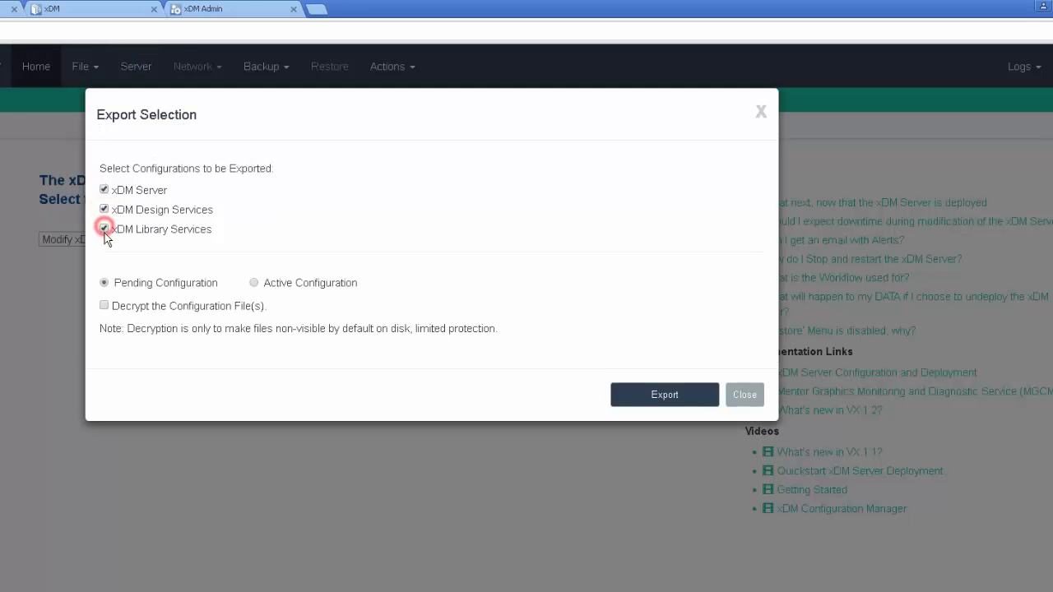
left_click(252, 284)
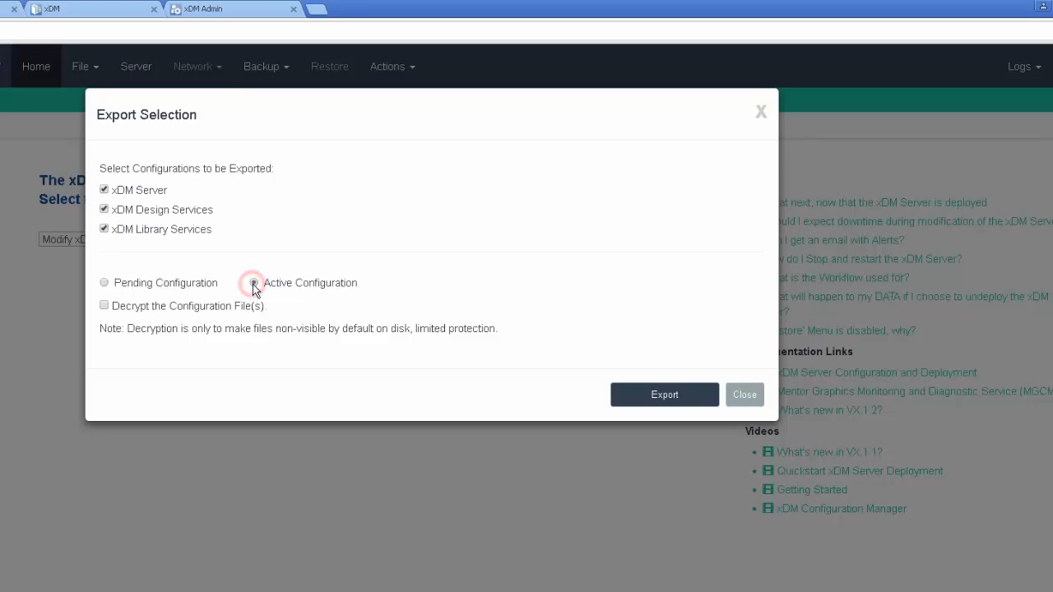
left_click(104, 307)
left_click(664, 403)
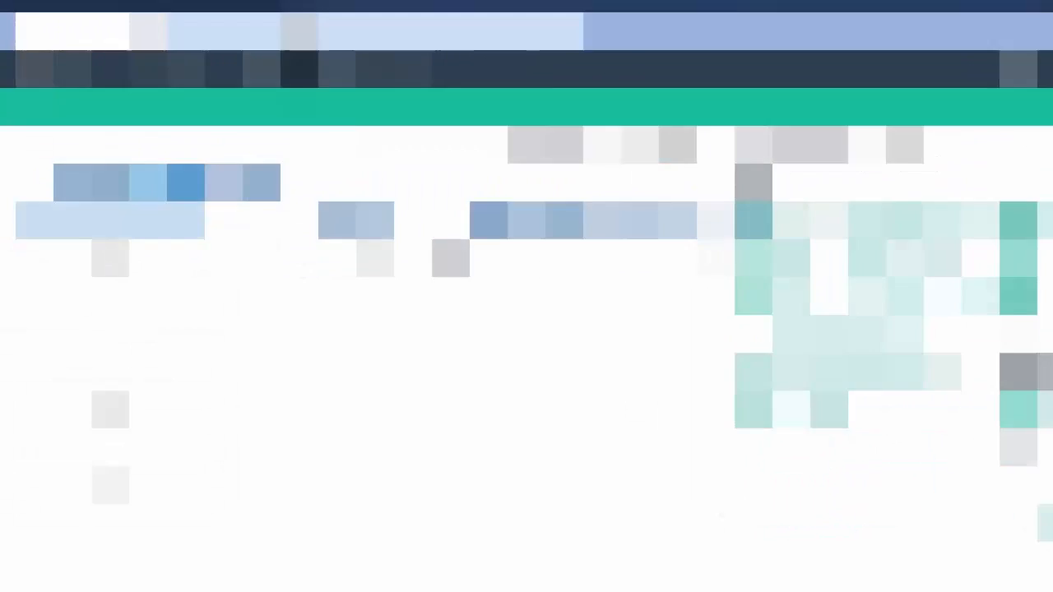
- Import the saved configuration file exportedConfigs.zip, and close the import dialog
left_click(80, 66)
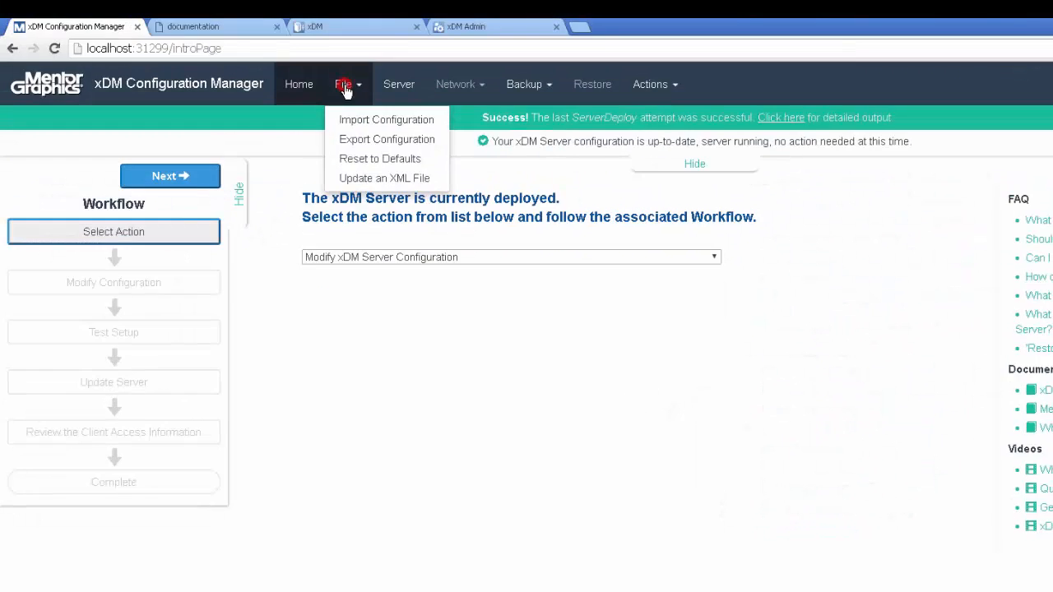
left_click(352, 120)
left_click(486, 223)
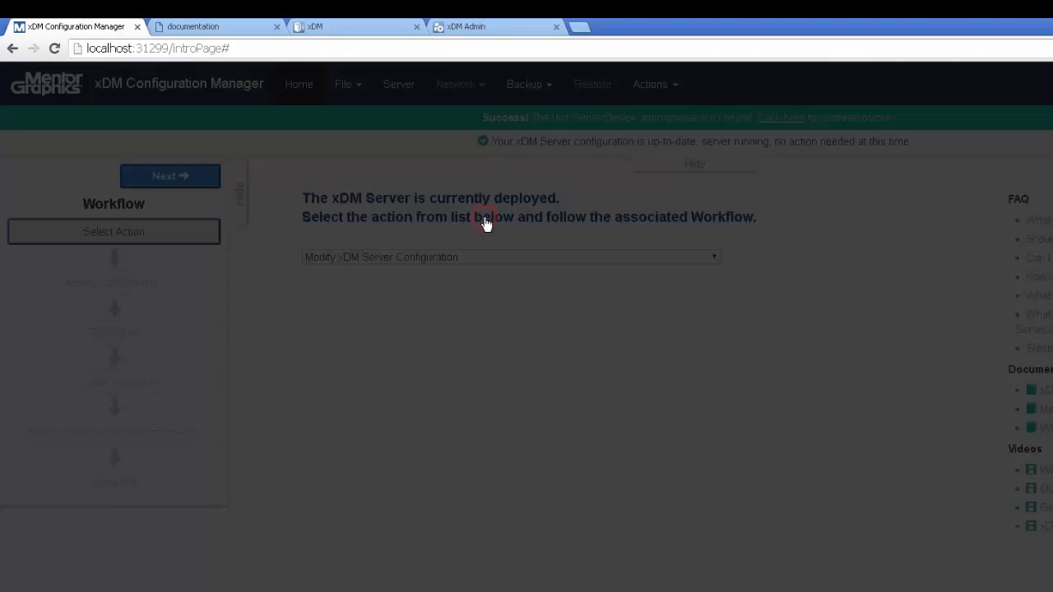
left_click(404, 228)
left_click(164, 136)
left_click(466, 346)
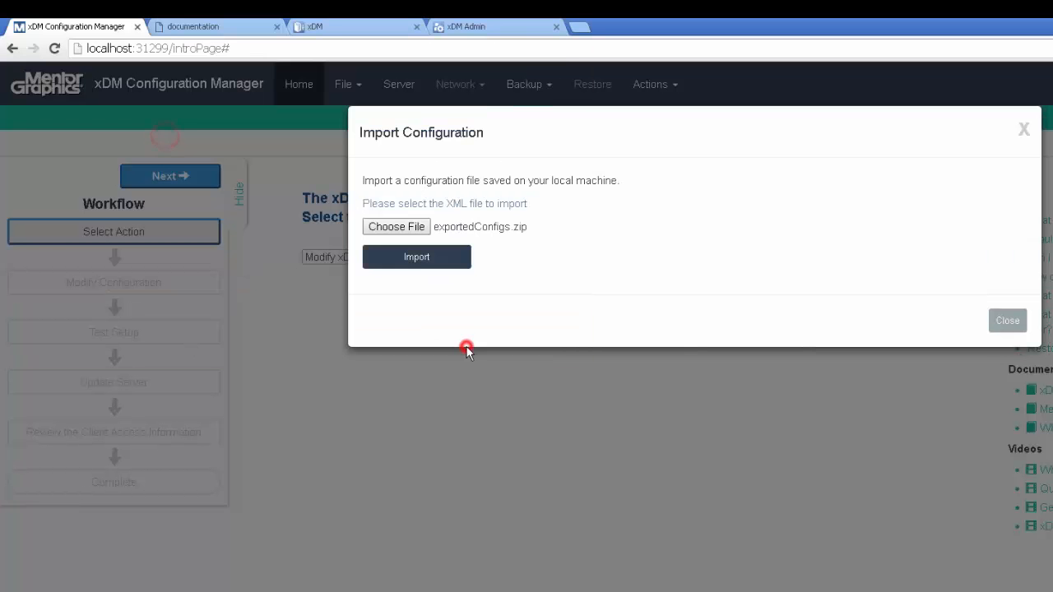
left_click(416, 265)
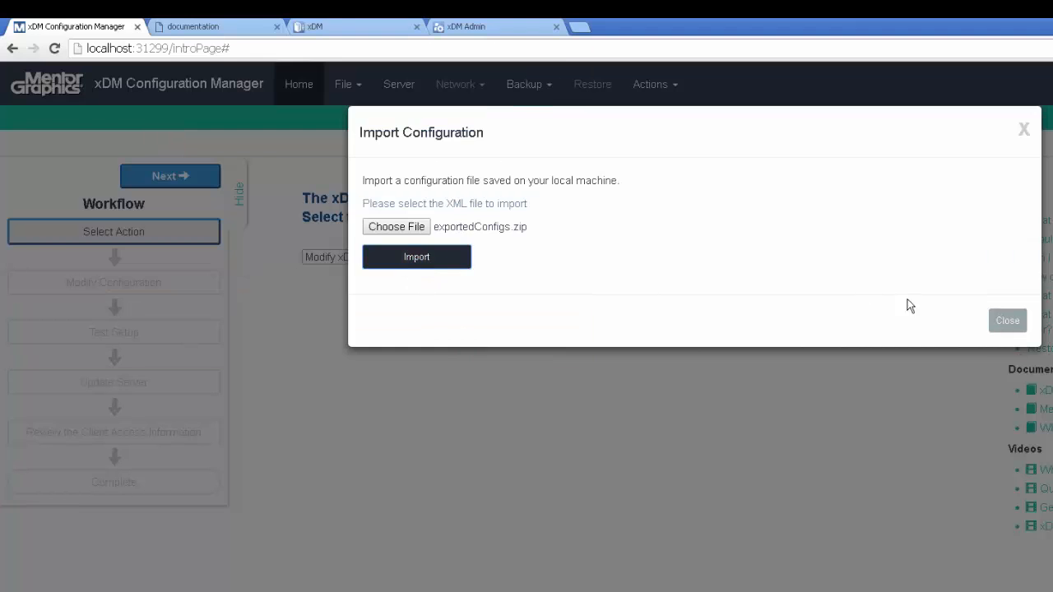
left_click(996, 329)
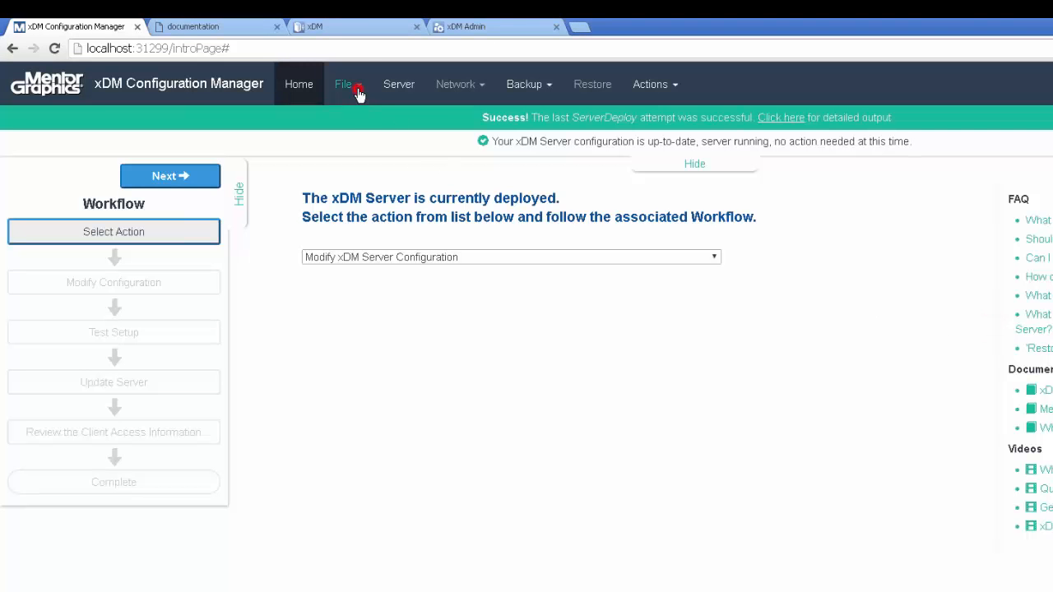
- Reset the xDM Library Services configuration to its default settings, and confirm the reset
left_click(358, 93)
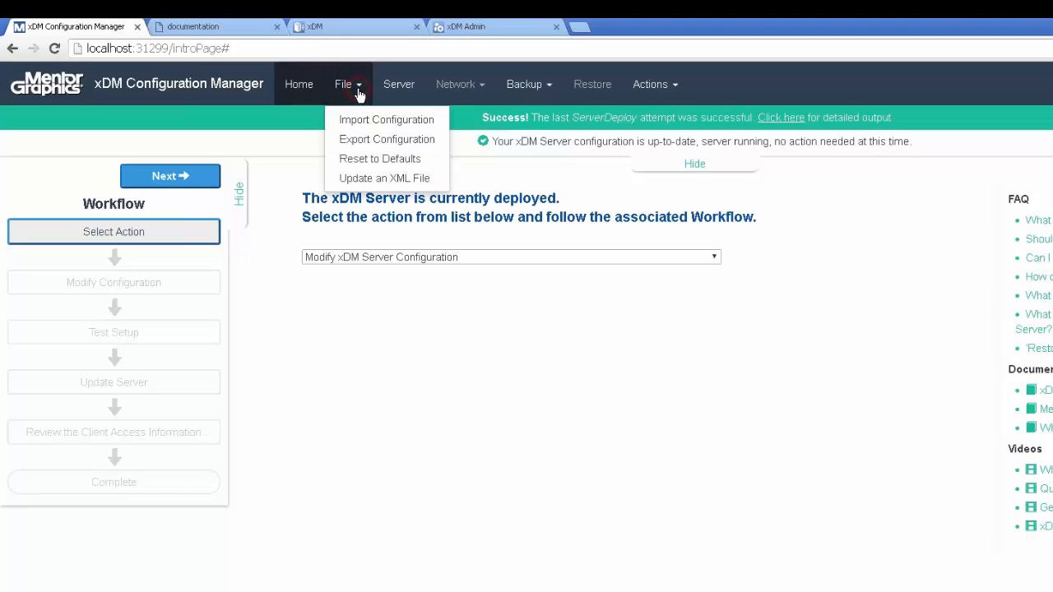
left_click(350, 165)
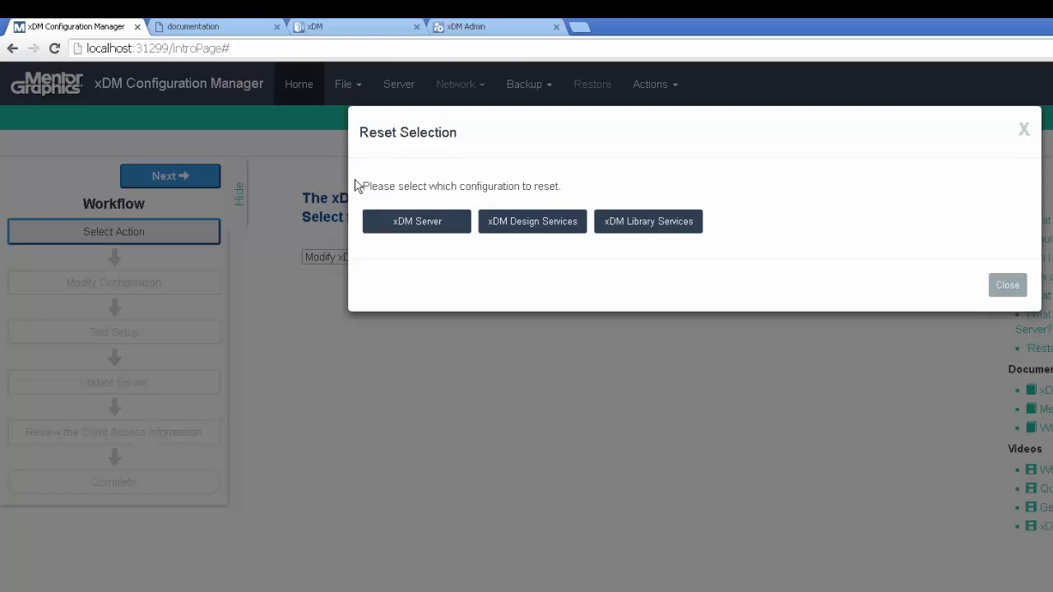
left_click(627, 222)
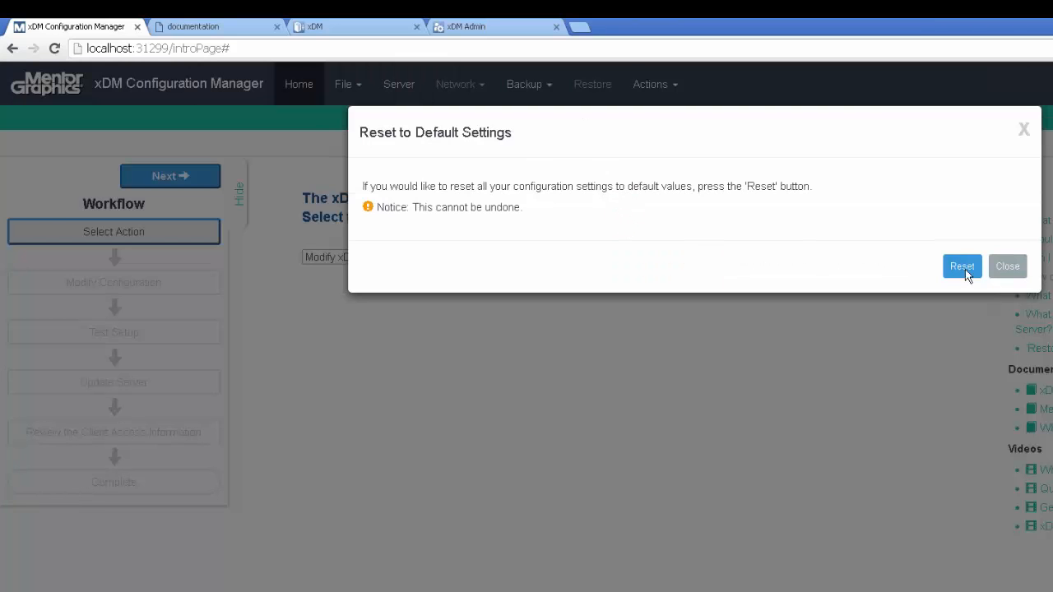
left_click(962, 268)
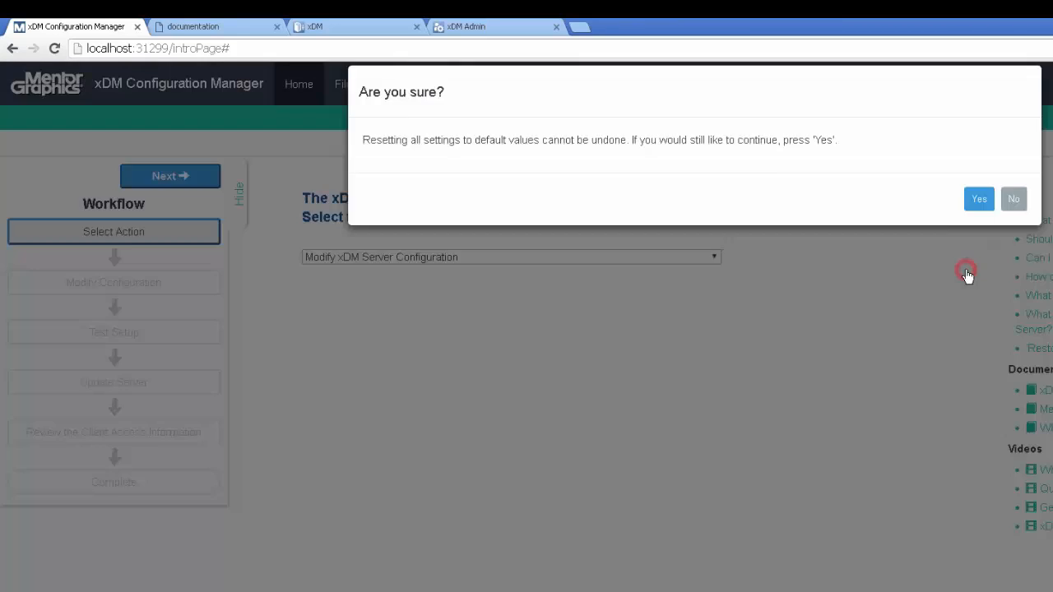
left_click(977, 250)
- Update the xDM Server XML file from exportedConfigsVX.1.zip in the Downloads folder, and close the results
left_click(347, 90)
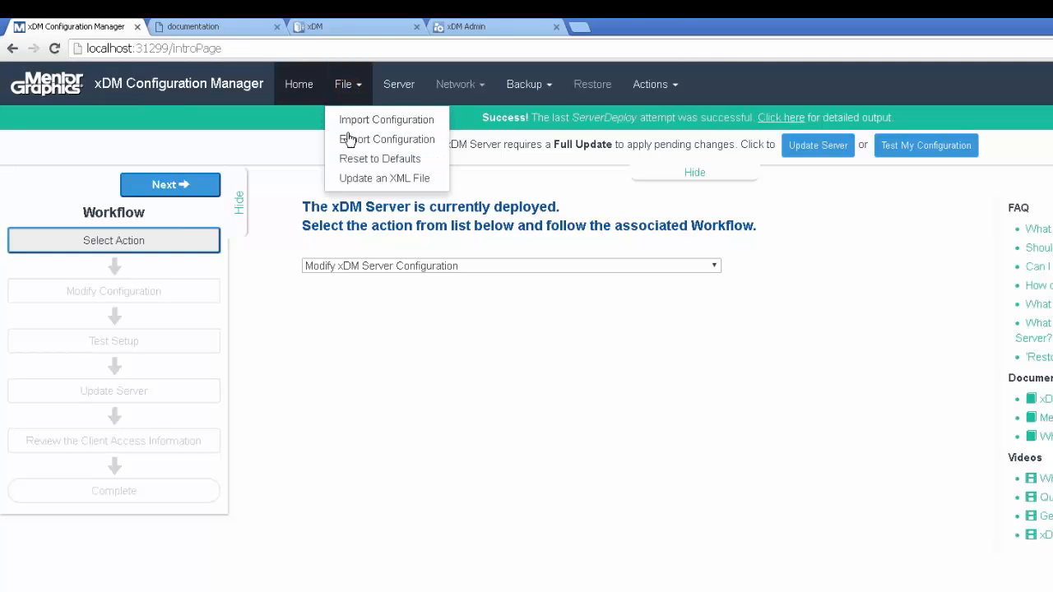
left_click(349, 181)
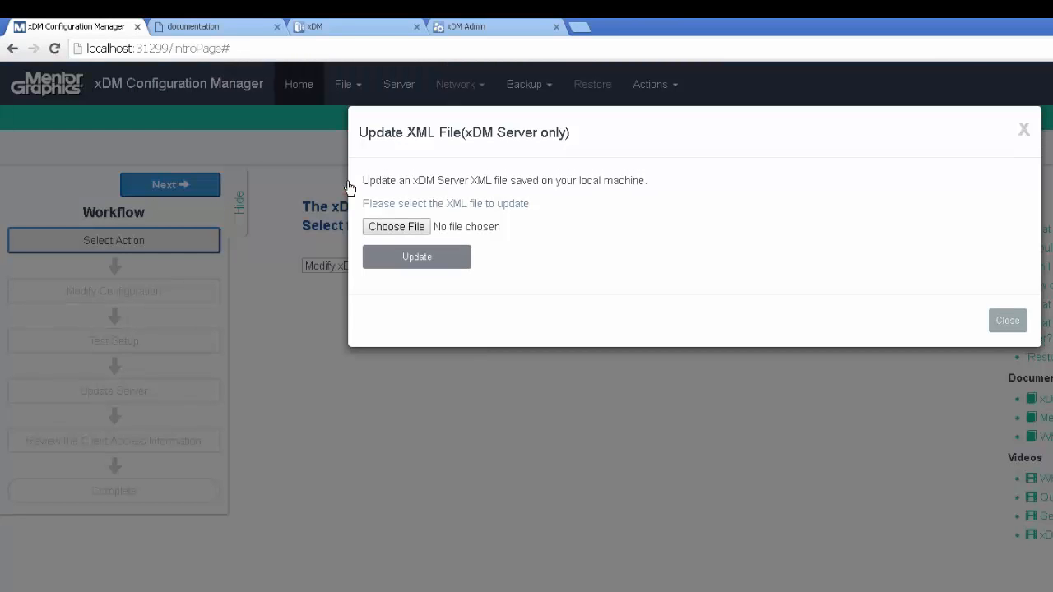
left_click(379, 225)
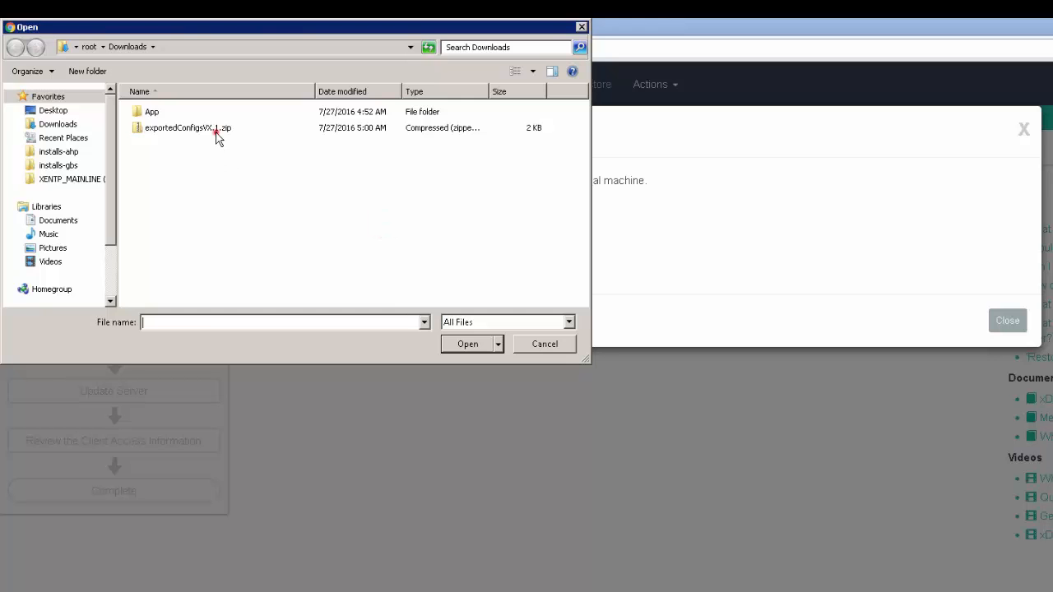
left_click(216, 130)
left_click(468, 344)
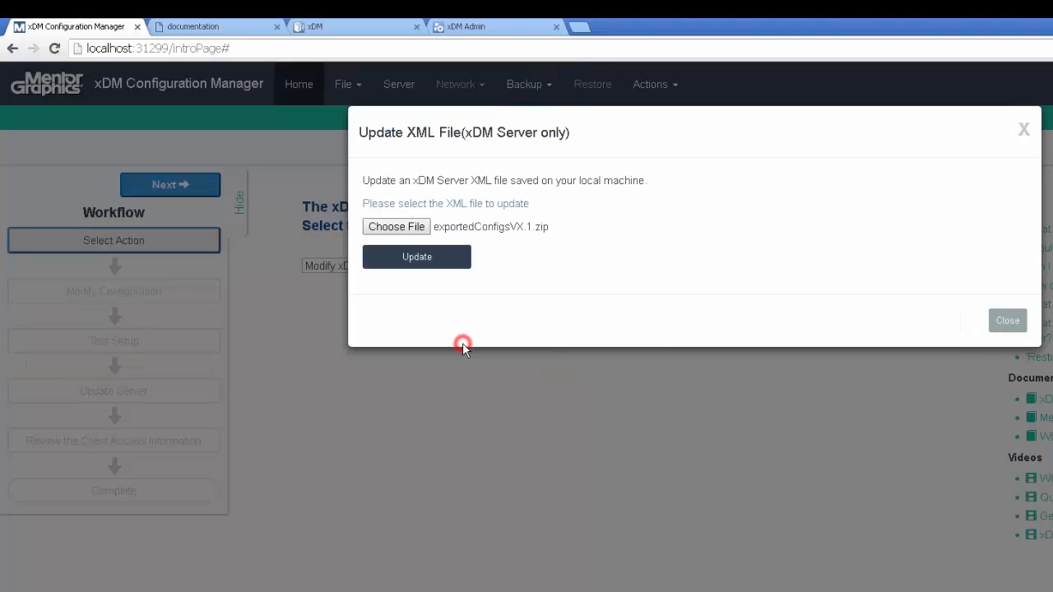
left_click(415, 268)
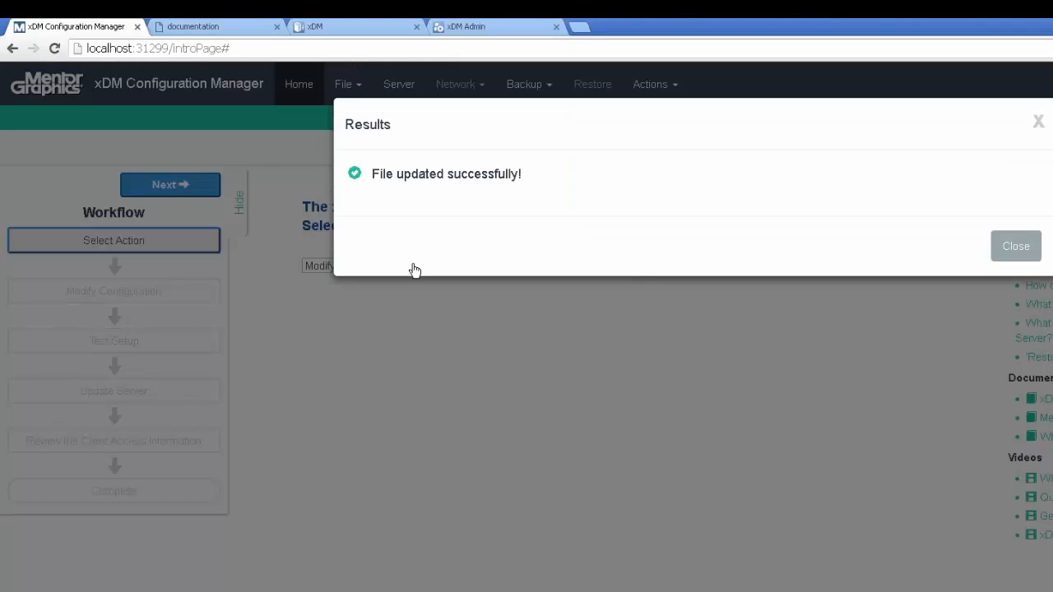
left_click(1032, 264)
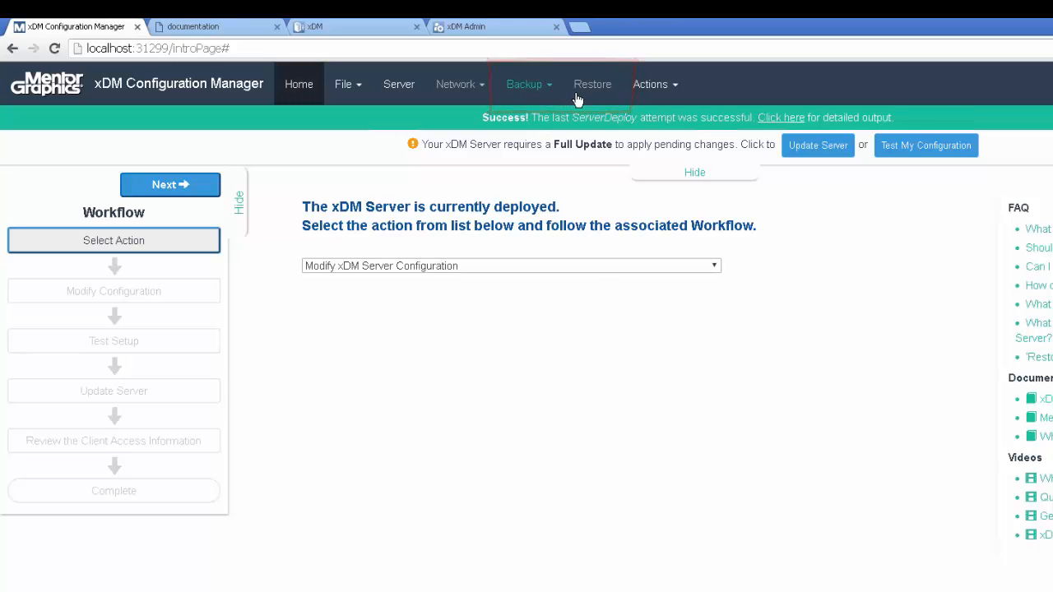
- Try to undeploy the xDM Server, agreeing to continue with the server shutdown
left_click(665, 94)
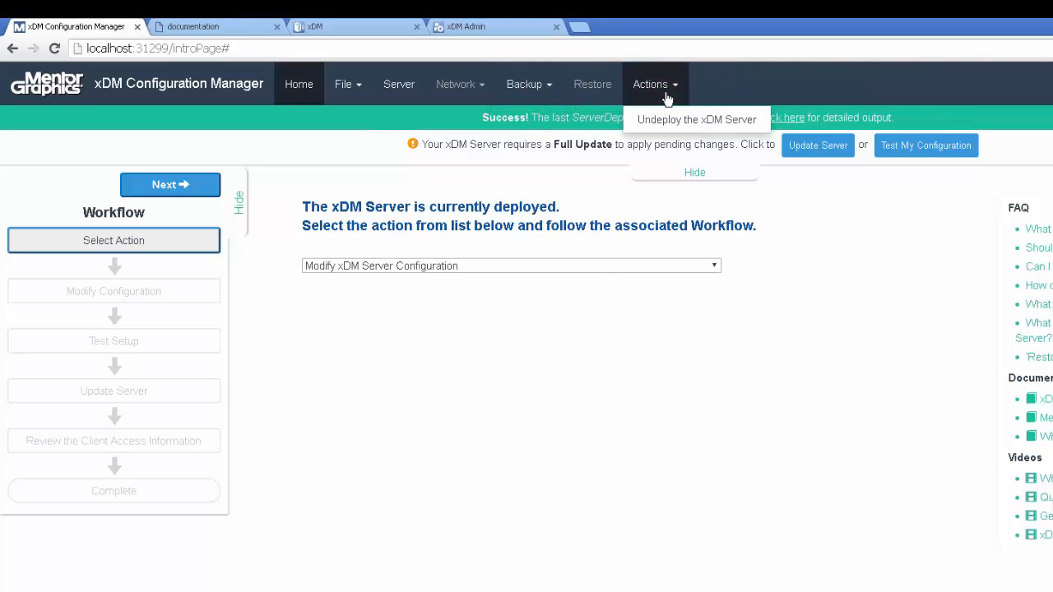
left_click(668, 121)
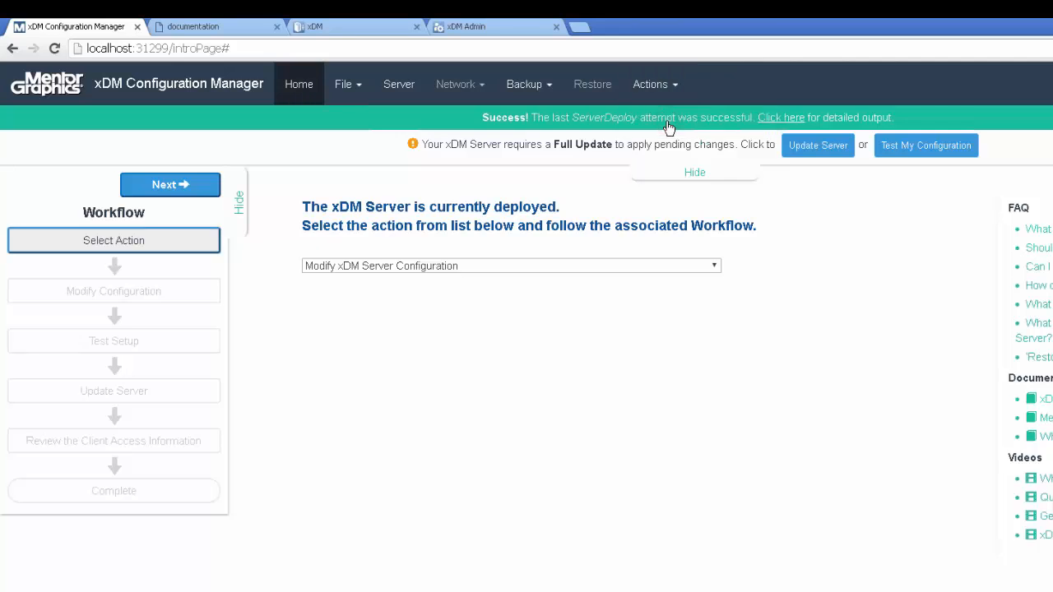
left_click(887, 273)
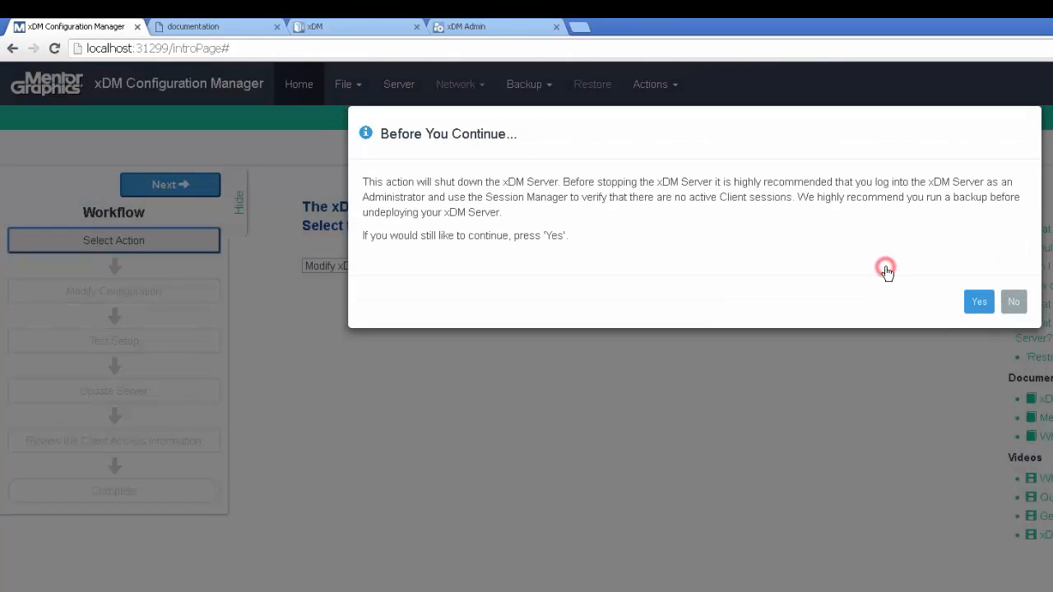
left_click(977, 302)
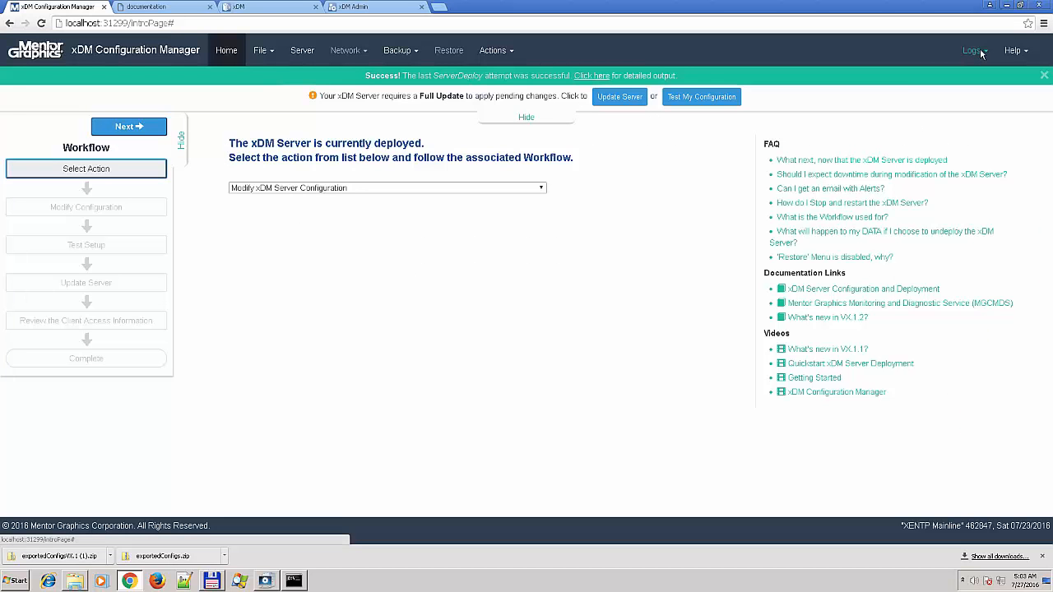
- Collect the logs with all information categories, Mask Sensitive Data and Include xDM Server Diagnostics Data enabled
left_click(979, 49)
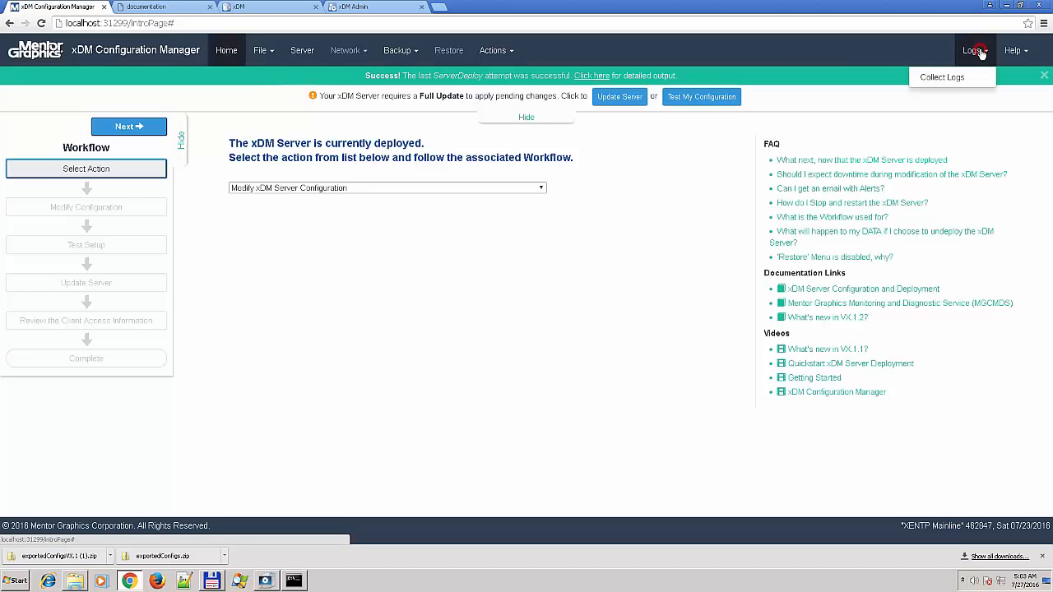
left_click(952, 78)
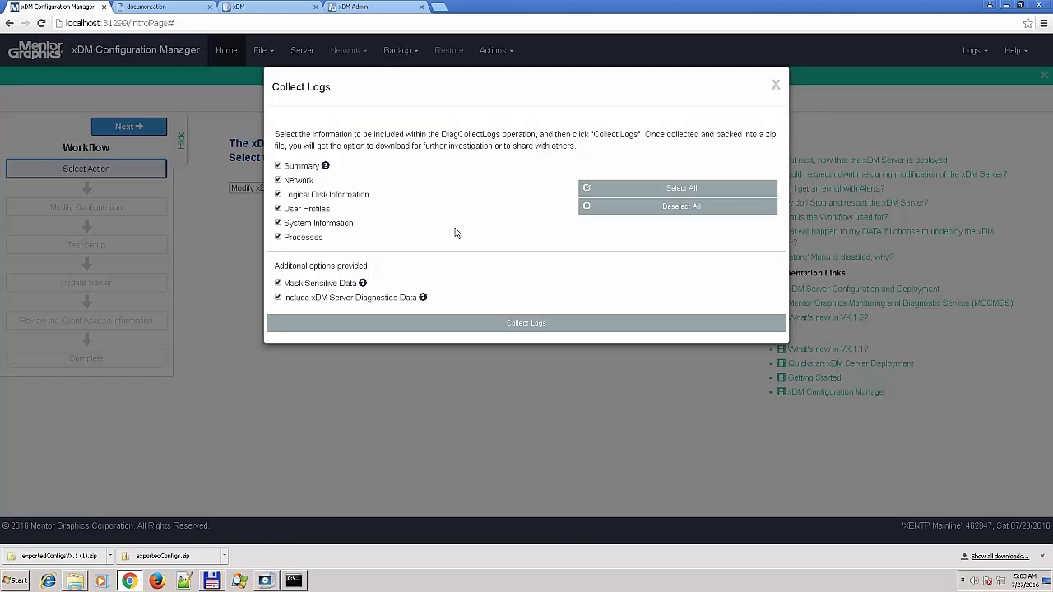
left_click(509, 321)
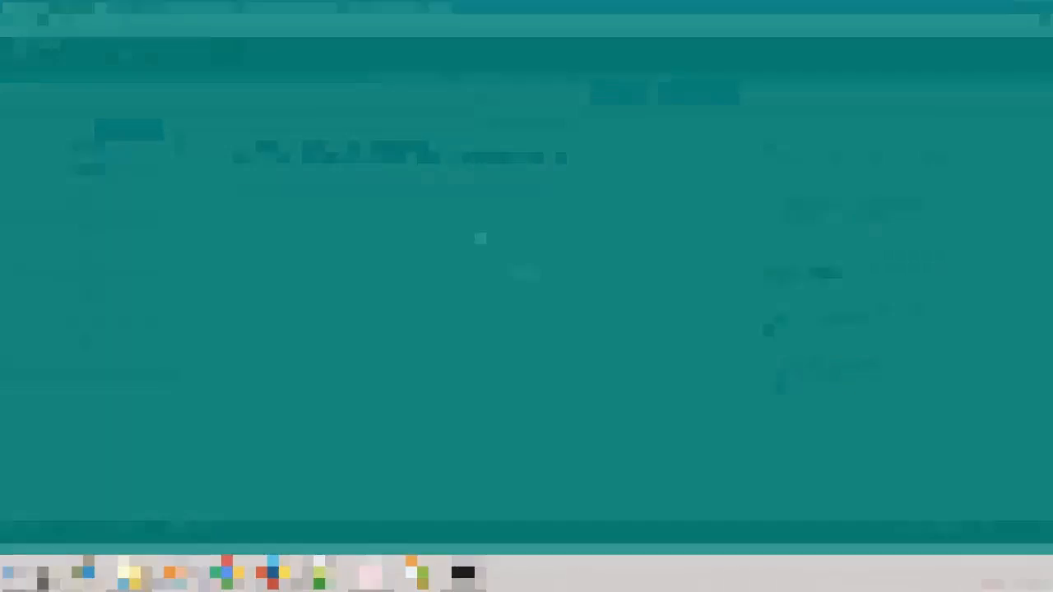
- Launch xDM Config Manager VX.2 from the xDM Server Utilities of Xpedition Enterprise X-ENTP VX.2 (64-bit)
left_click(34, 580)
left_click(54, 496)
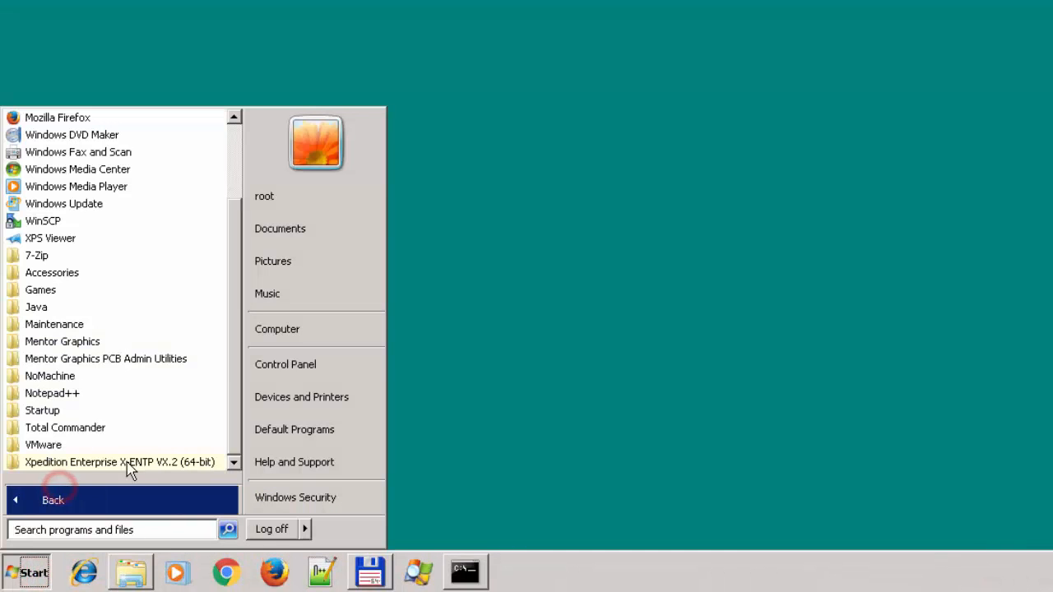
left_click(136, 462)
left_click(136, 464)
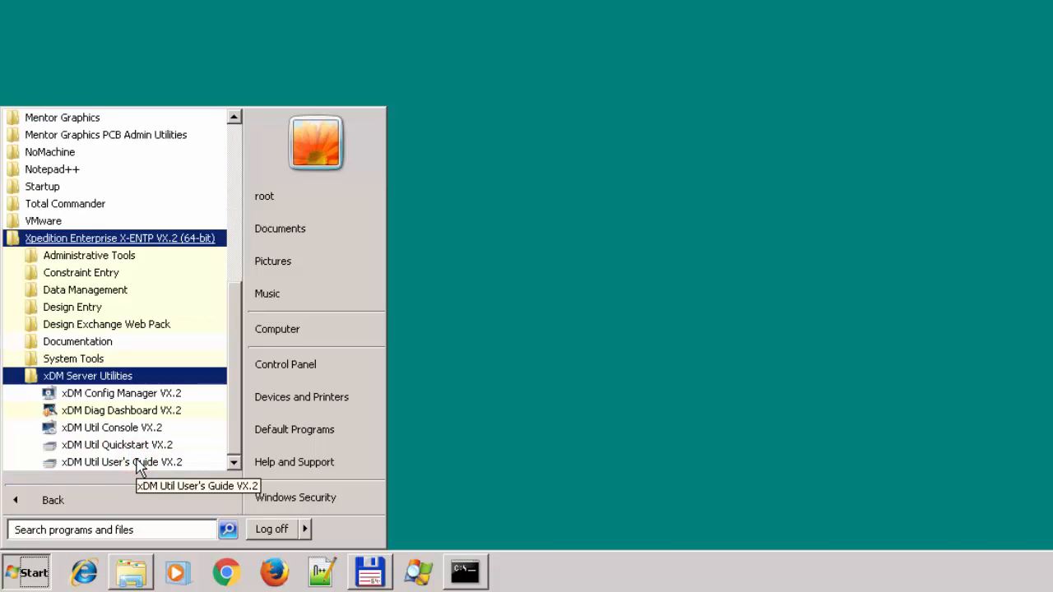
left_click(132, 393)
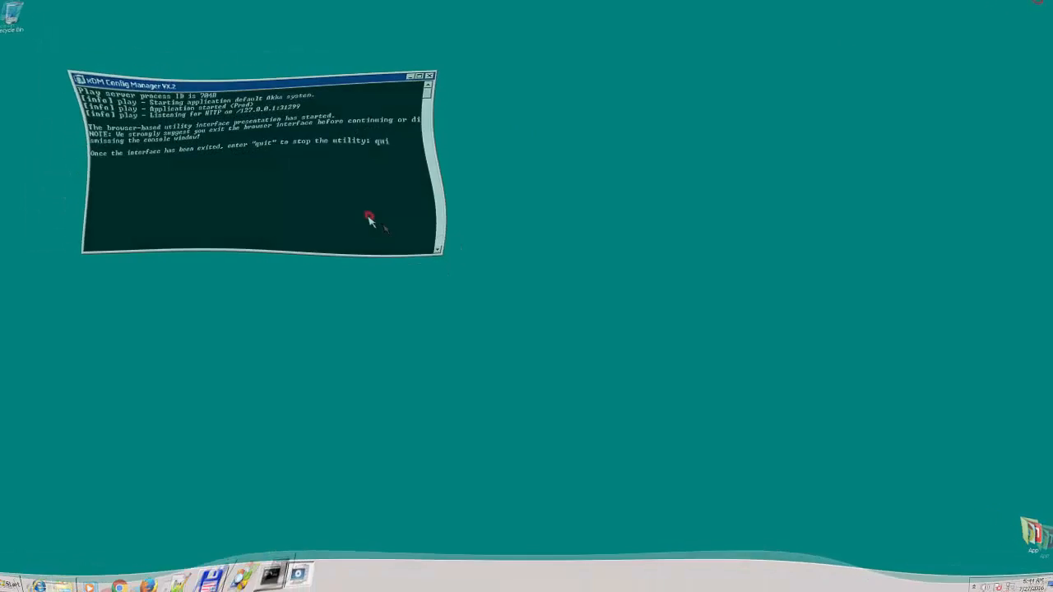
- Switch to the command prompt in the xDM-Server\Utilities folder and run ConfigManager.exe
left_click(262, 582)
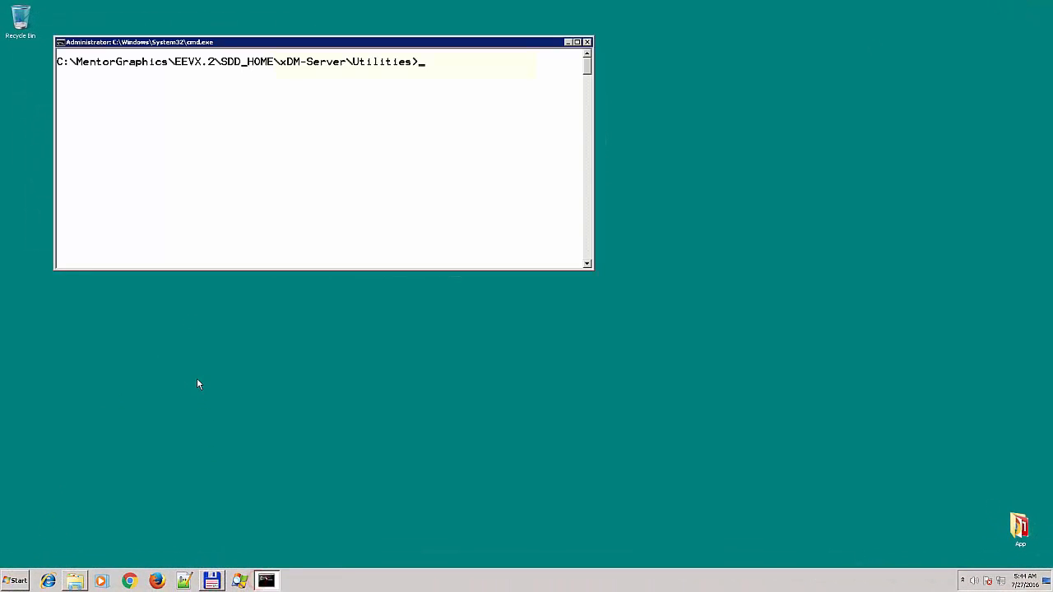
type("ConfigMa")
key("Tab")
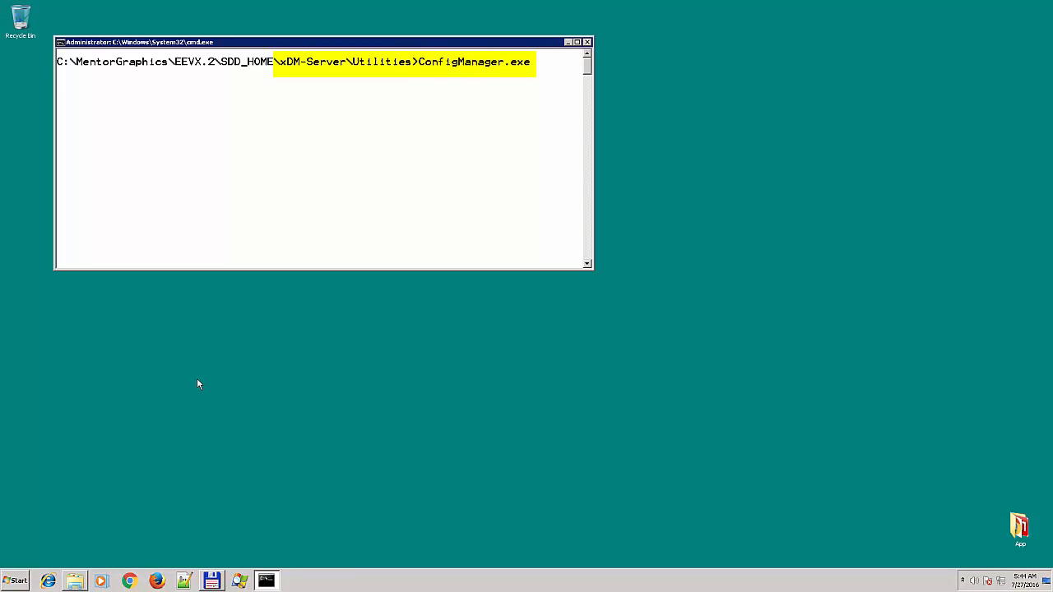
key("Return")
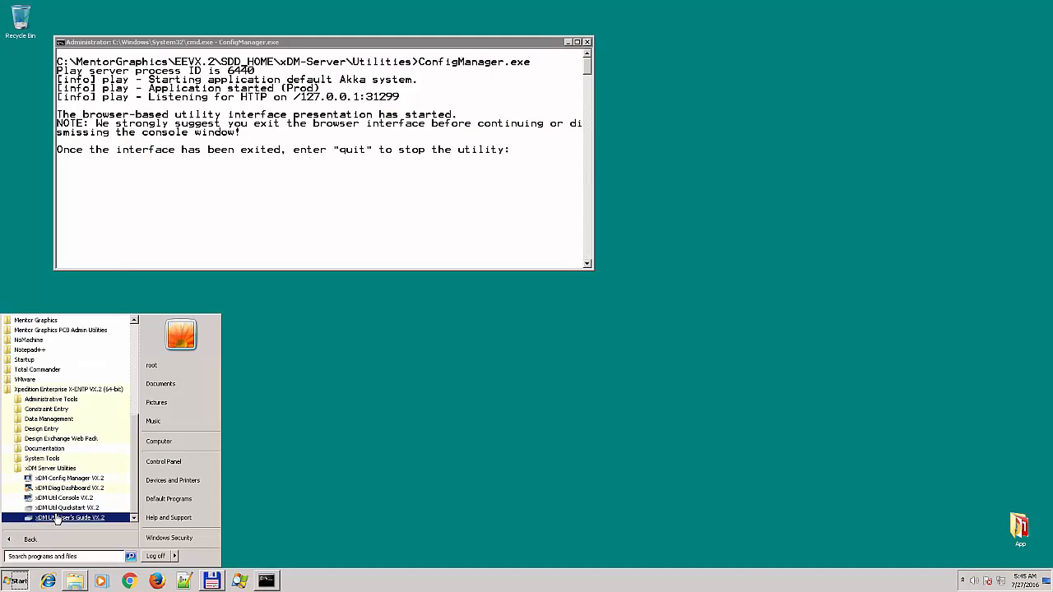
- Open a second xDM utility console and try to start another instance with ConfigManager.exe
left_click(56, 518)
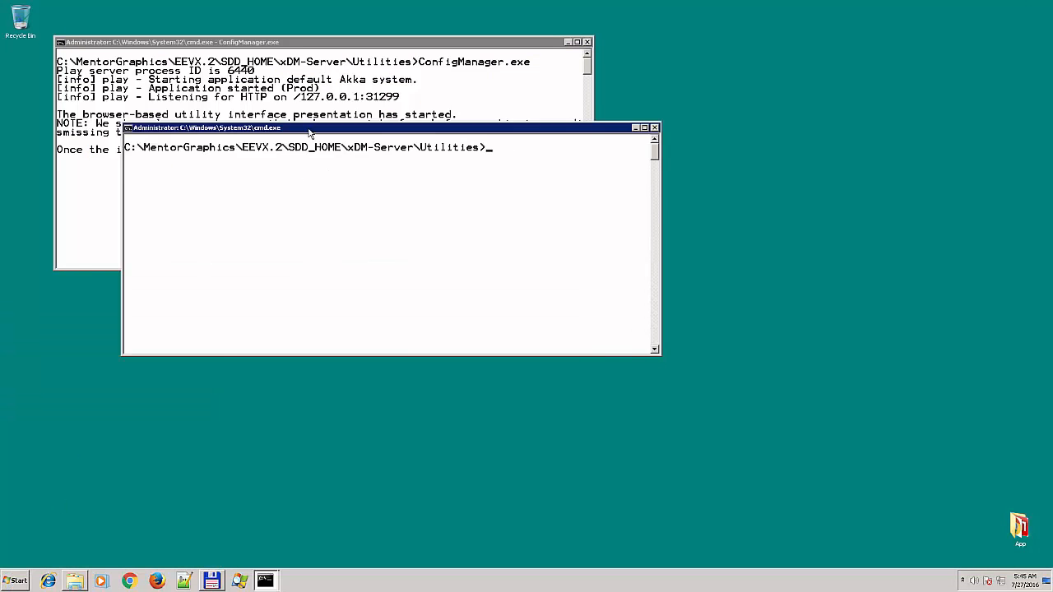
type("ConfigManager.exe")
key("Return")
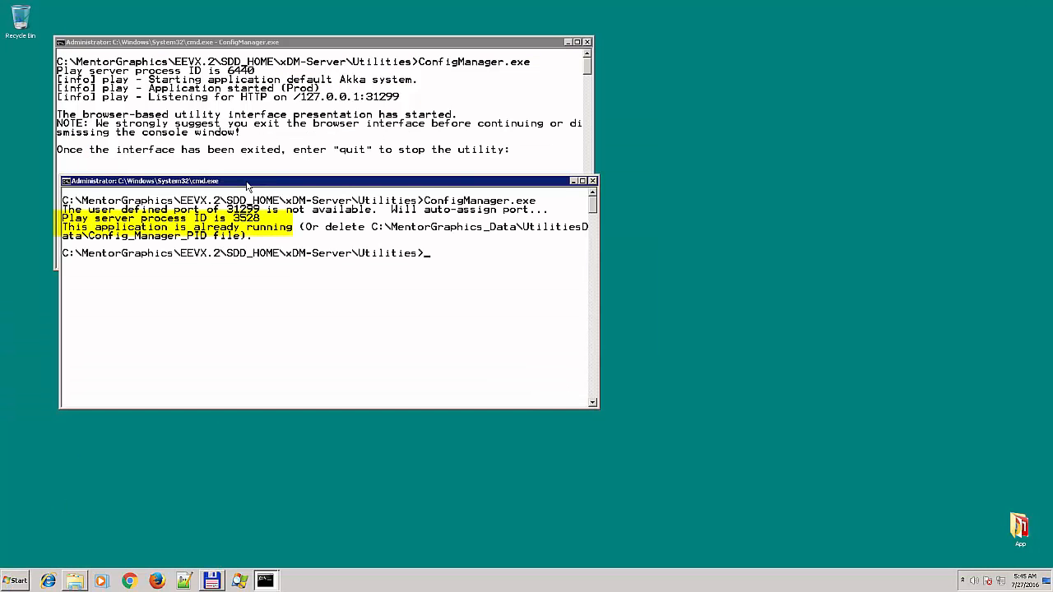
- Open localhost:31299 in Chrome to access the running Configuration Manager, and enlarge the browser window
left_click(129, 581)
type("localhost:")
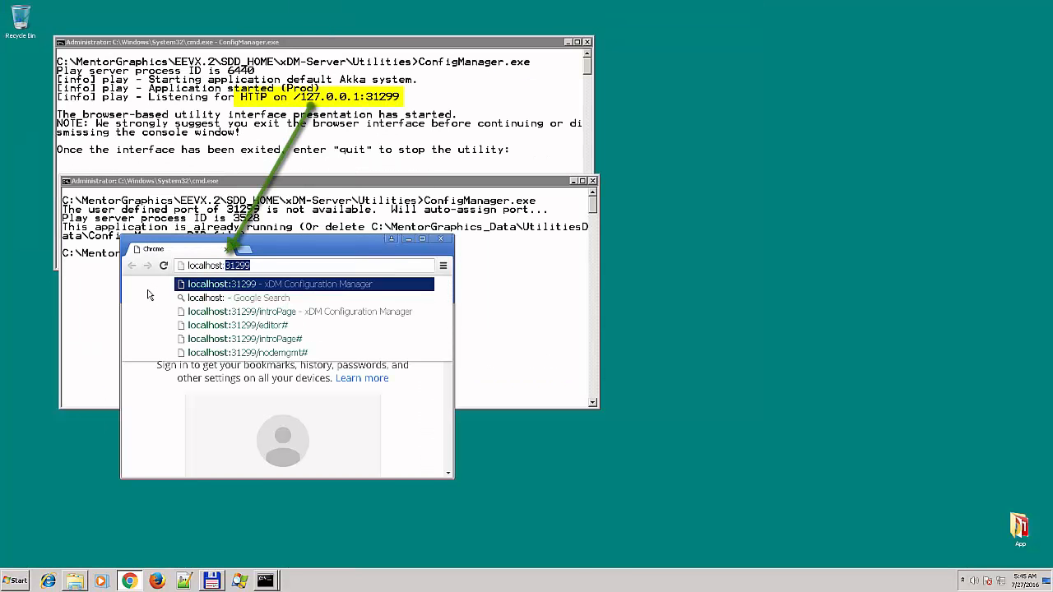
key("Return")
left_click_drag(451, 477, 757, 553)
left_click_drag(757, 553, 759, 553)
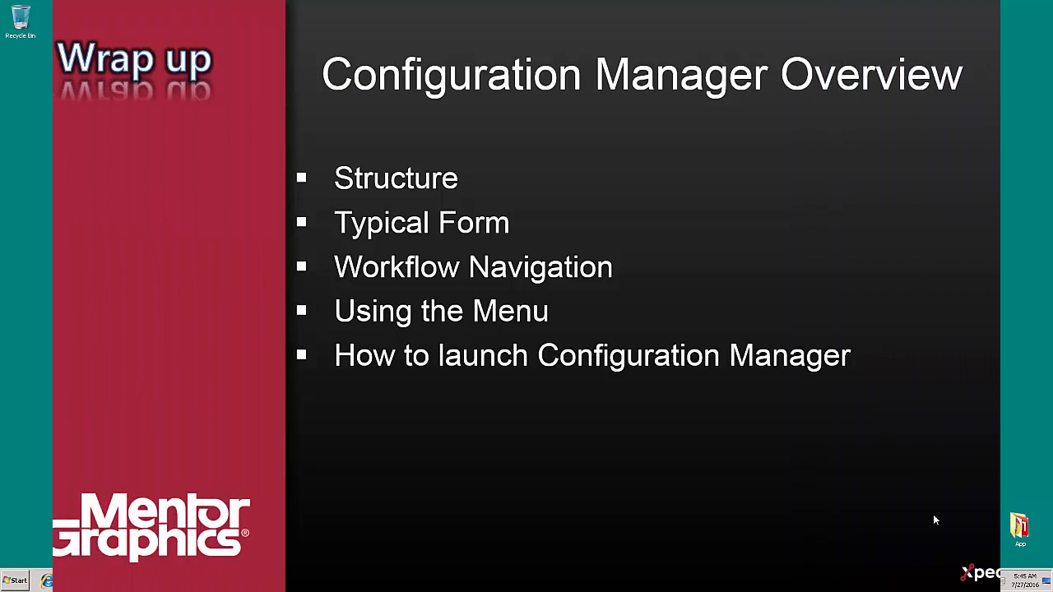